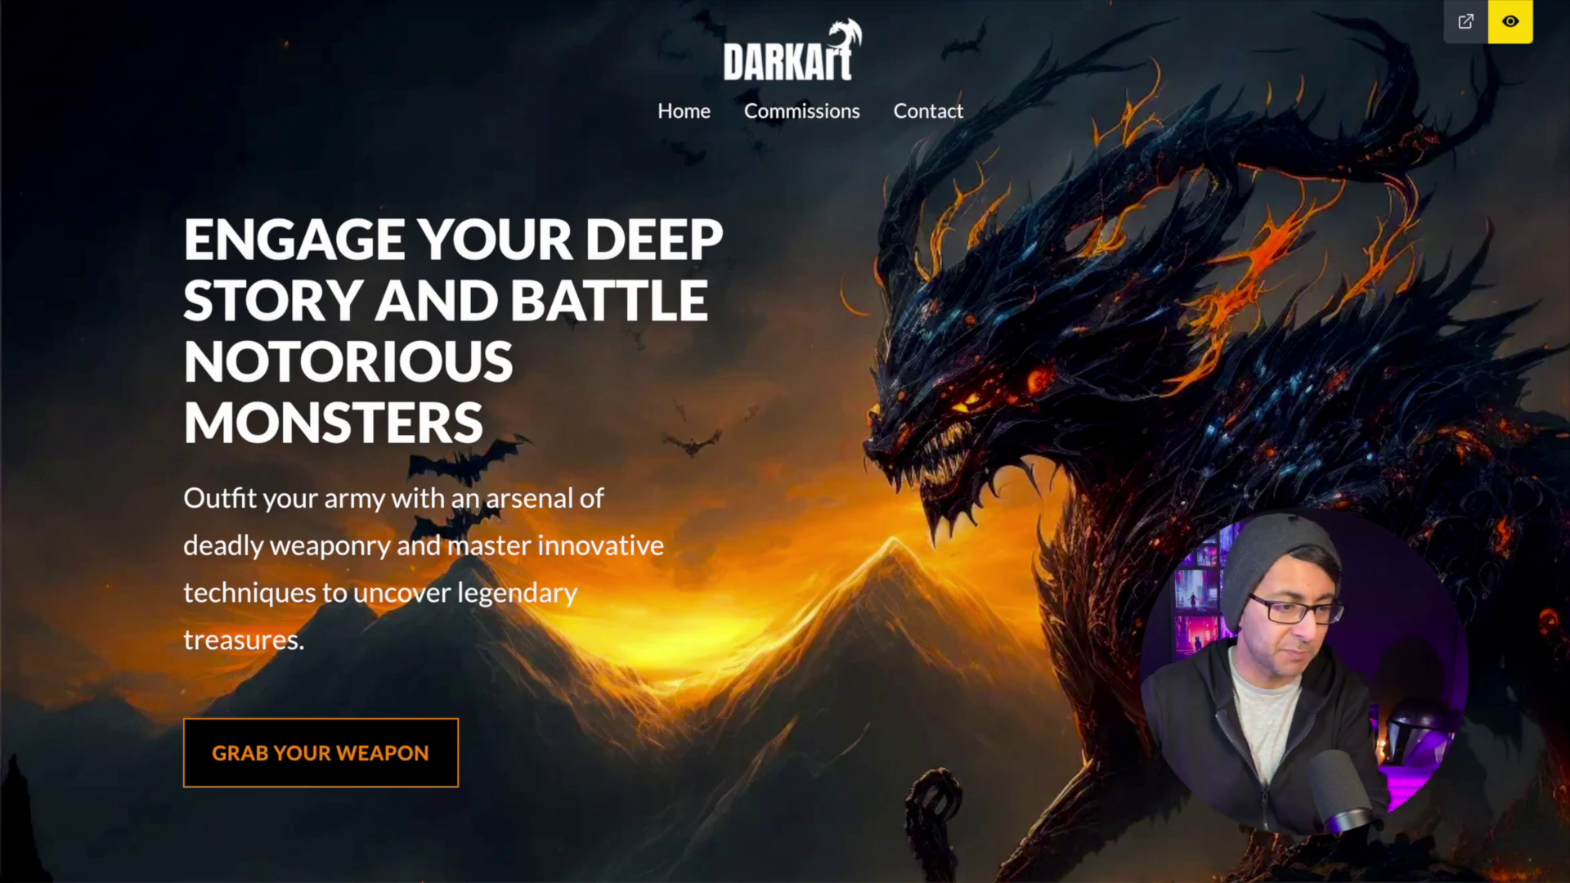
Scroll through the DarkArt preview, return to the builder, and select the header section
scroll(1063, 396, down, 20)
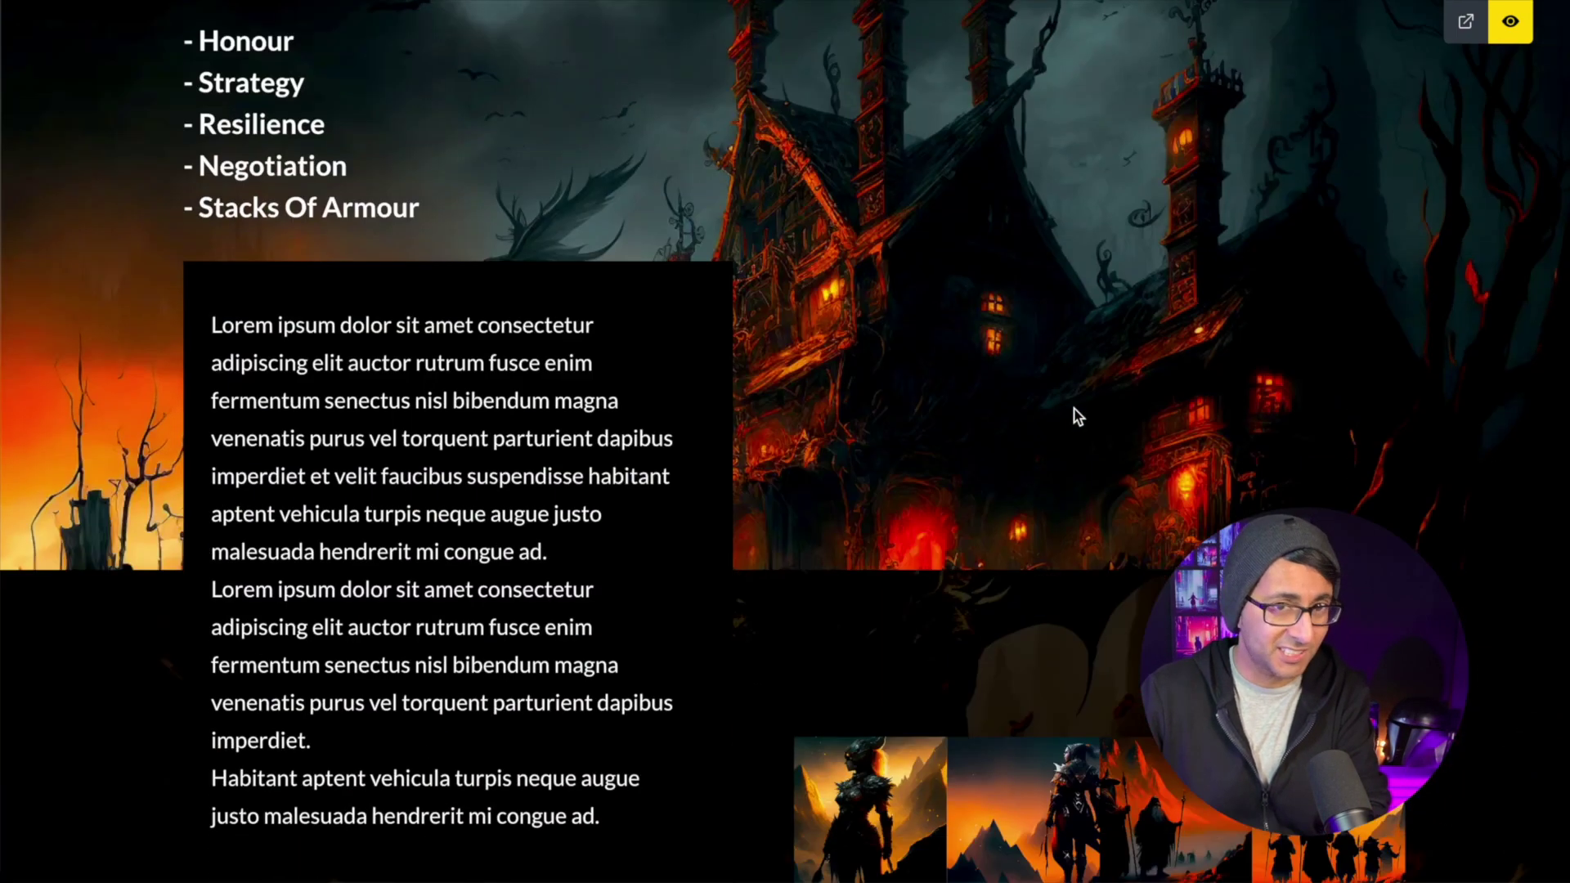
scroll(1076, 415, down, 15)
scroll(1076, 416, up, 13)
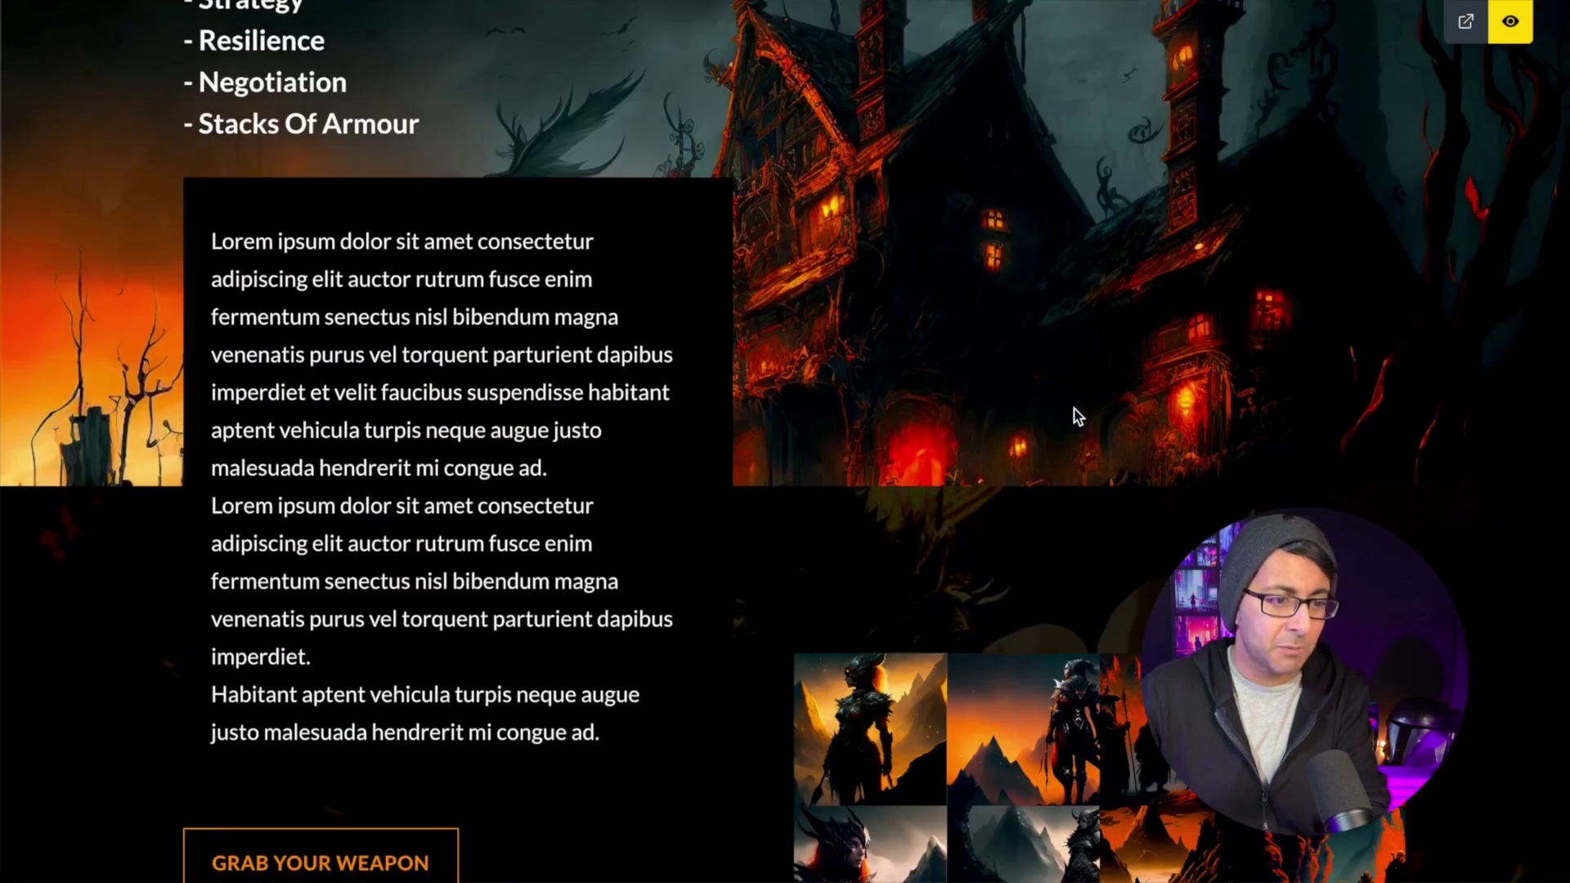
scroll(1076, 415, down, 4)
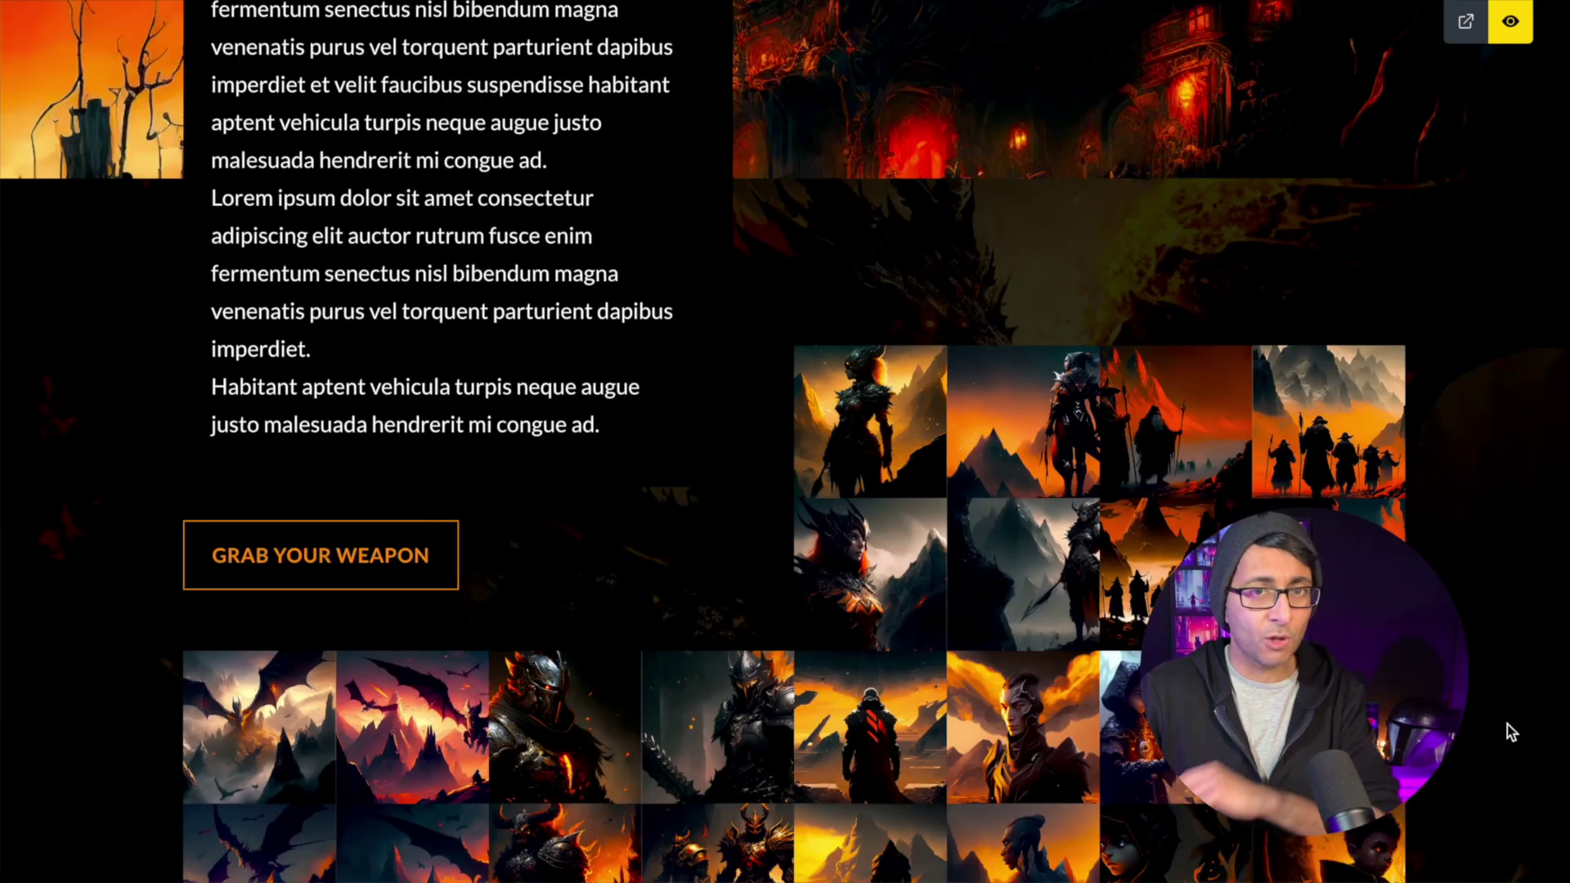
scroll(1508, 725, up, 15)
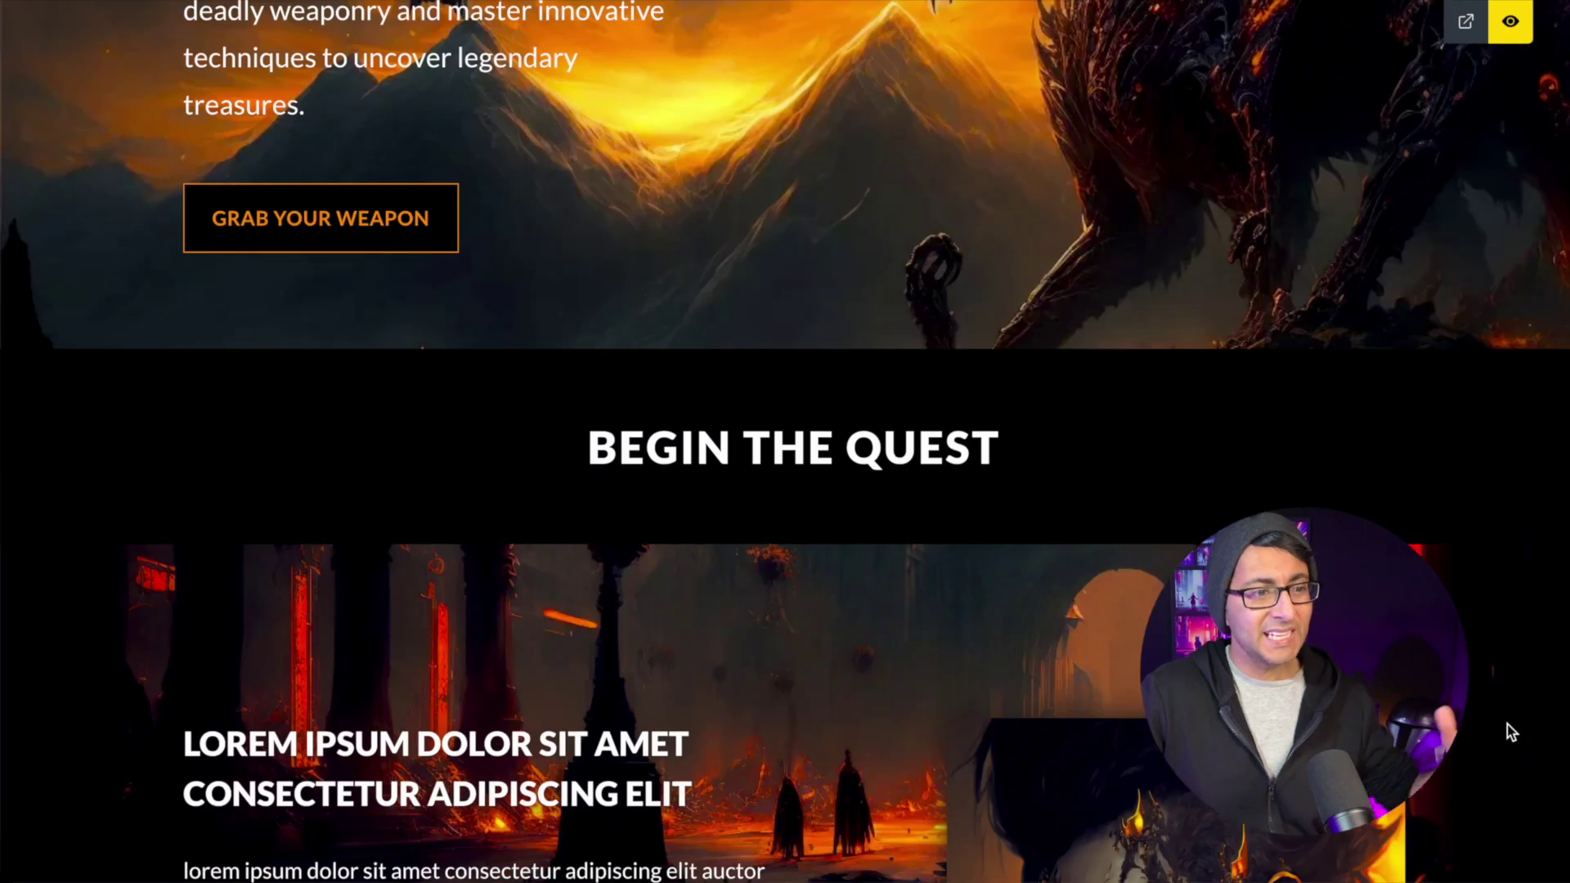
scroll(1508, 724, up, 7)
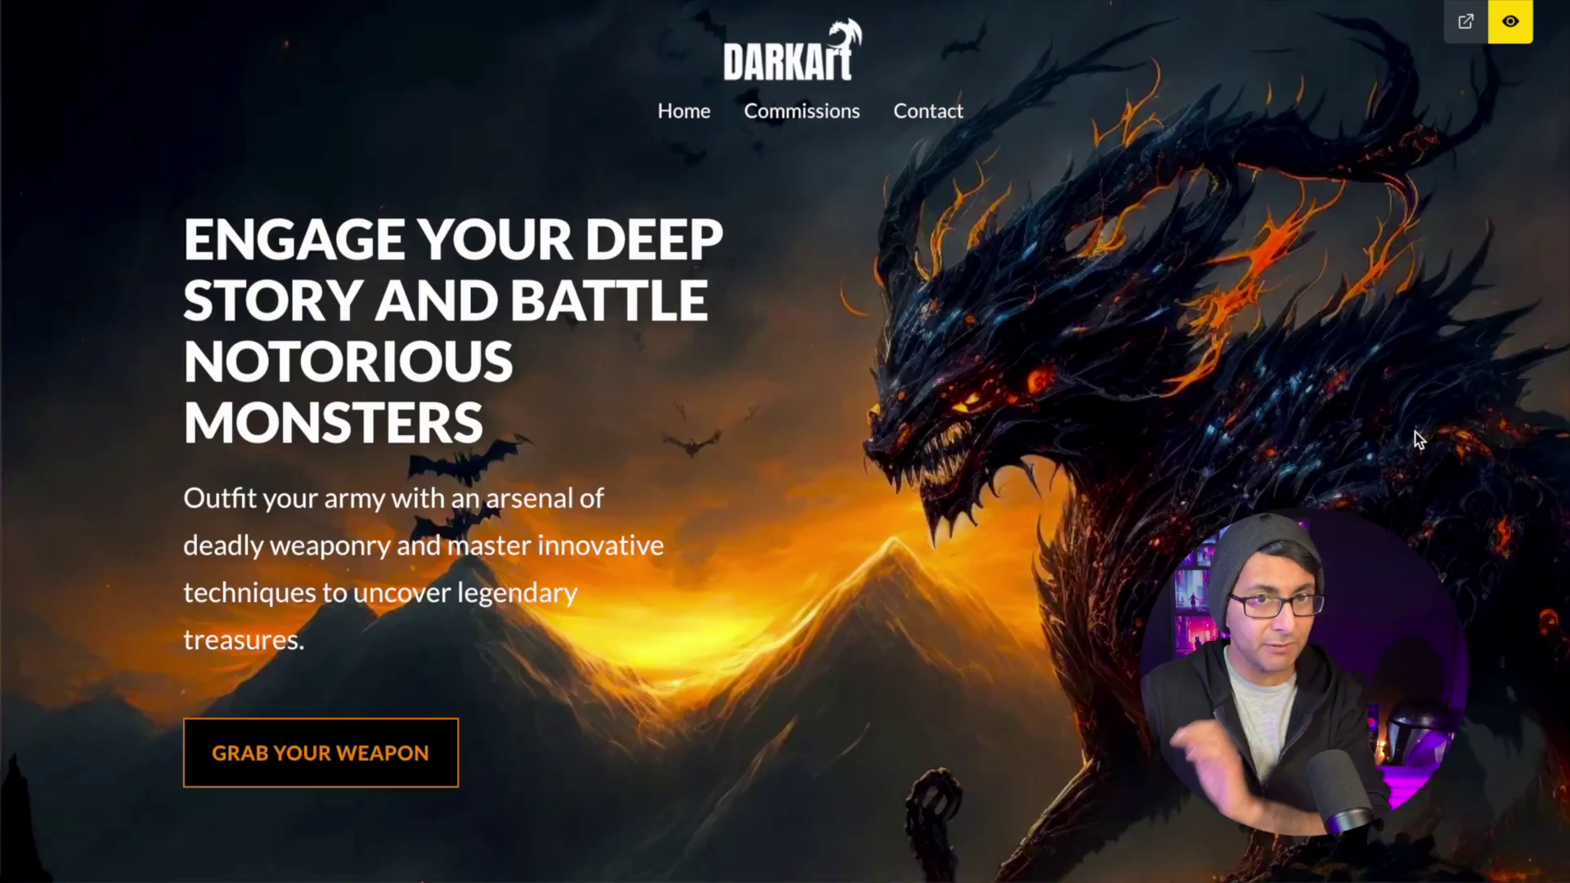
click(1510, 24)
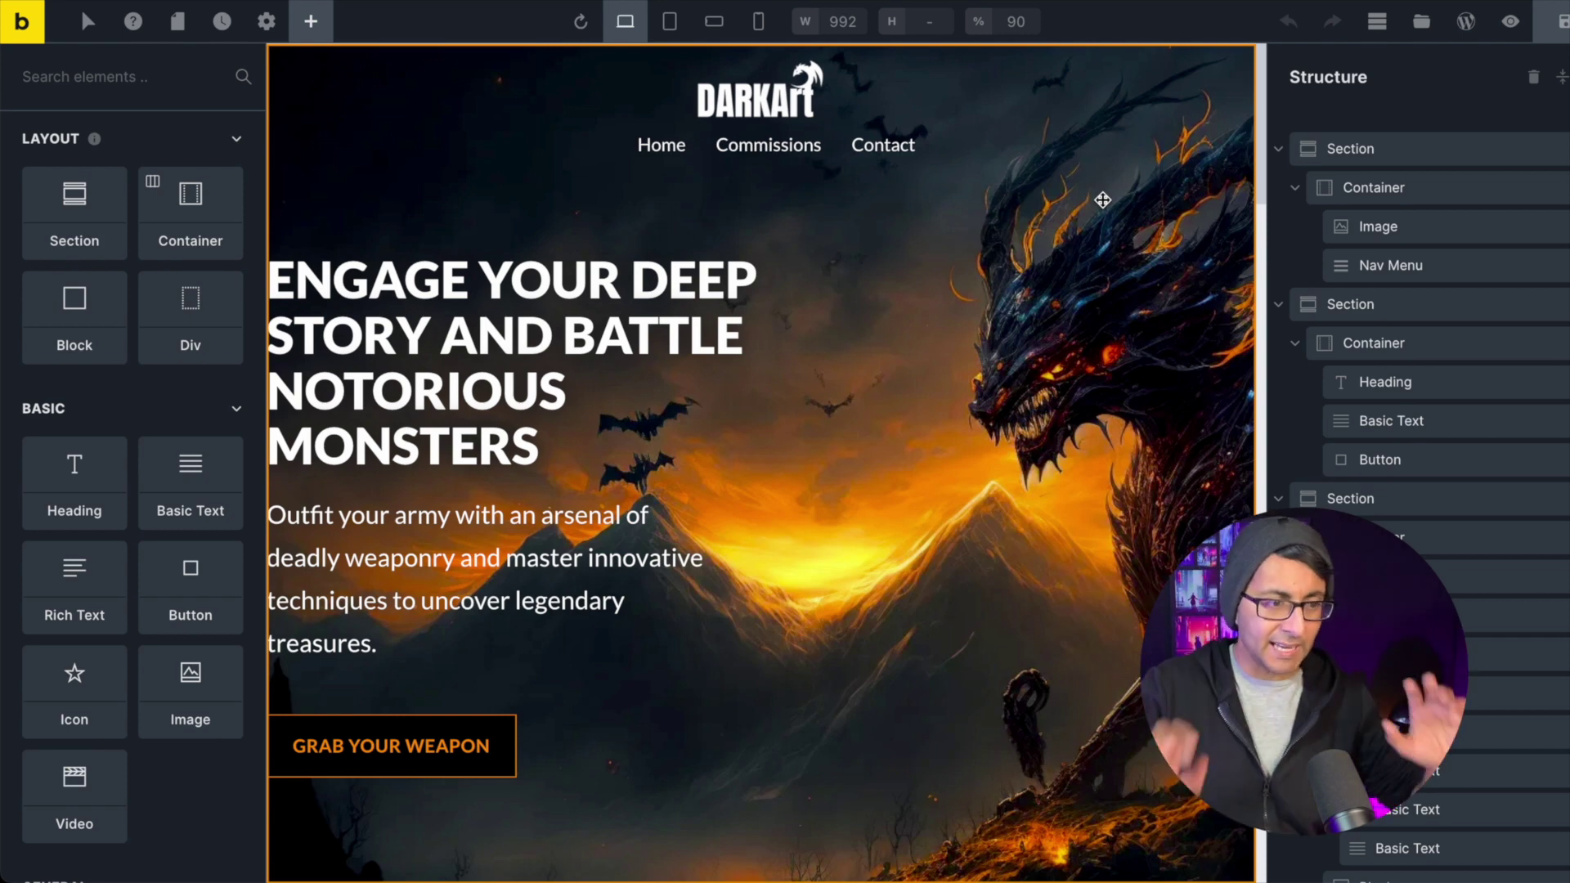
click(1412, 147)
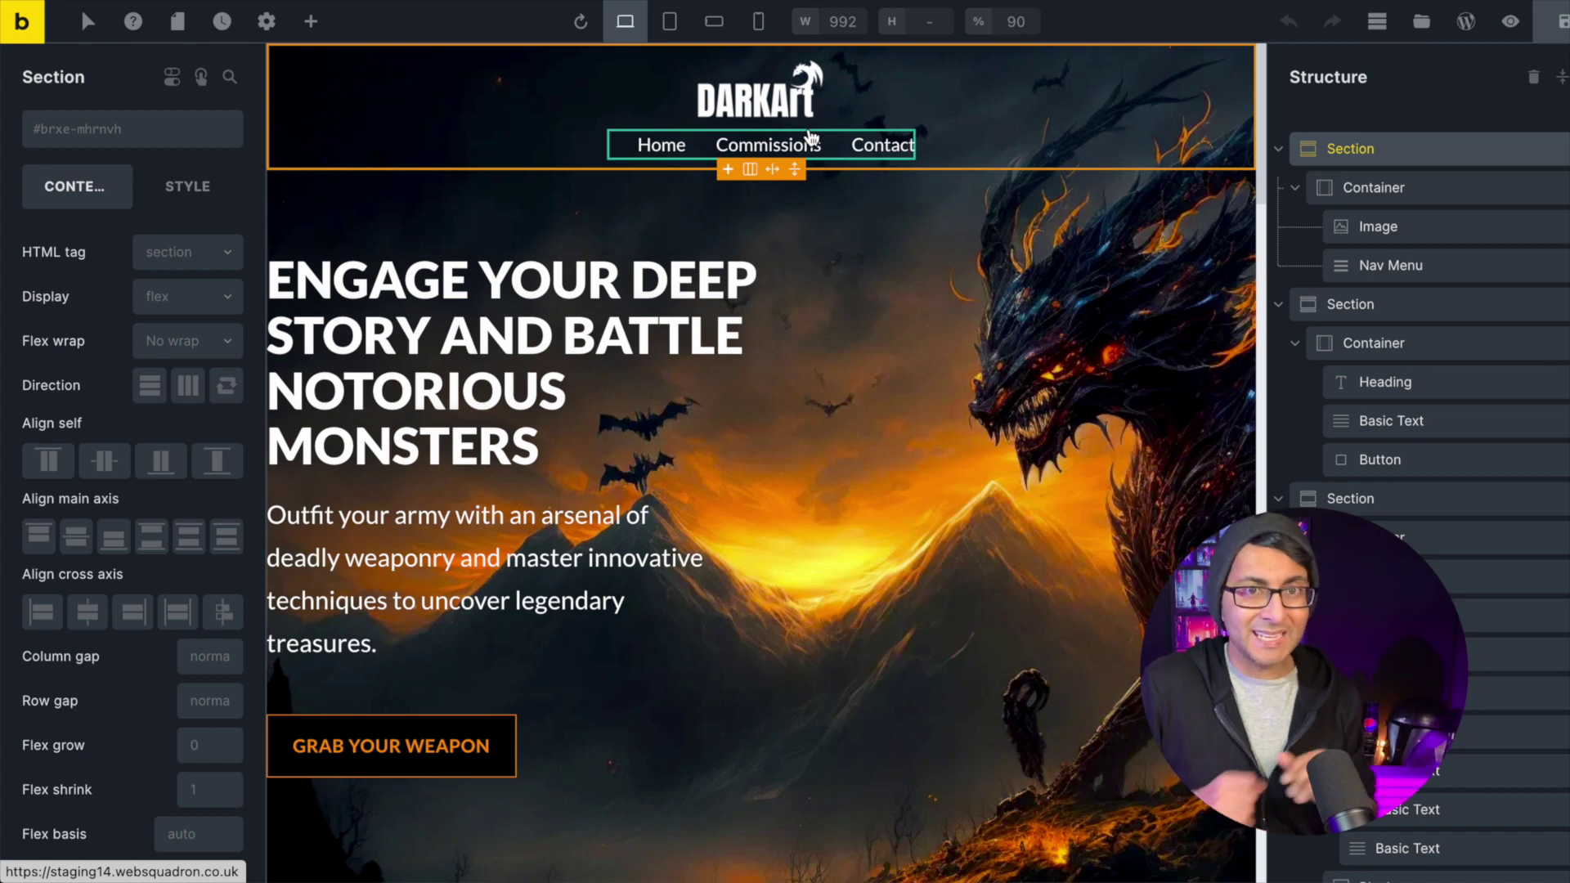
click(311, 21)
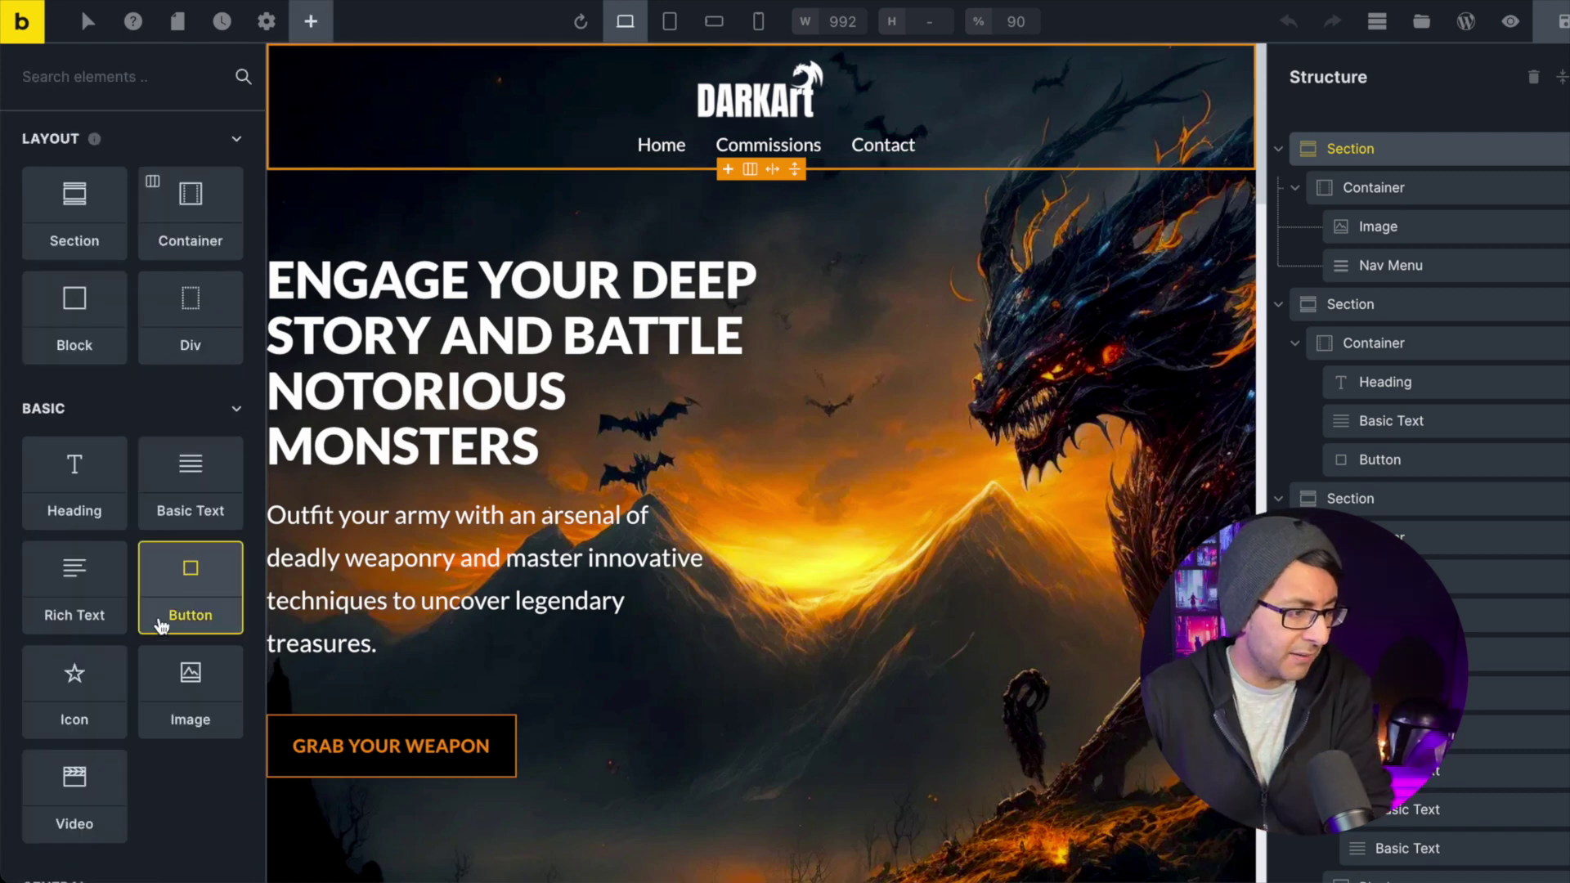
Place a Button element at the top of the header and delete its default label
drag(176, 576, 822, 178)
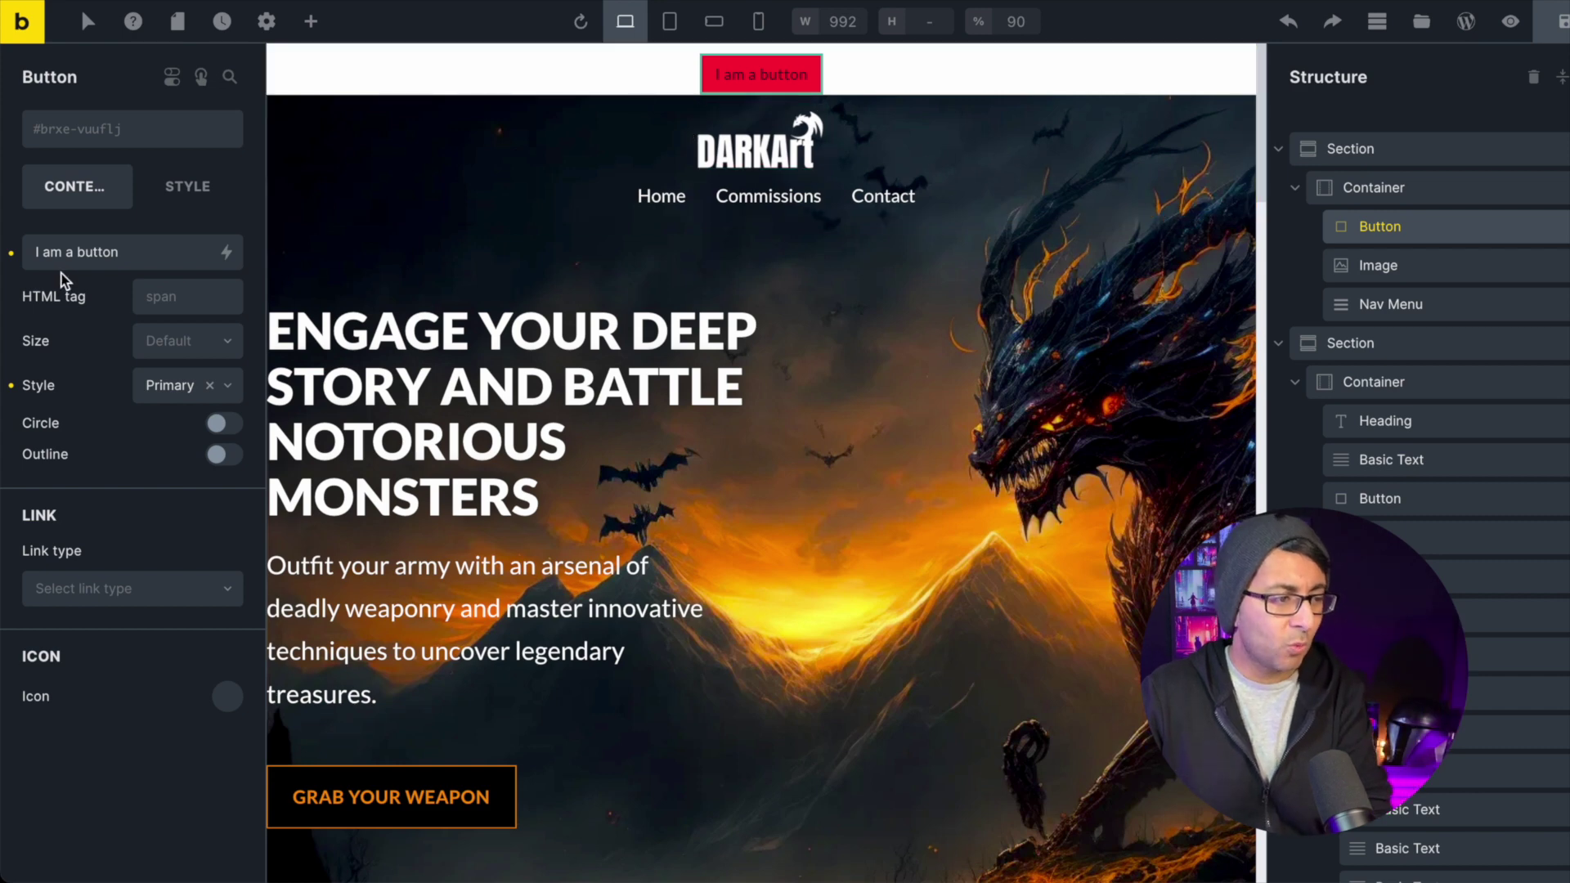
drag(135, 251, 7, 260)
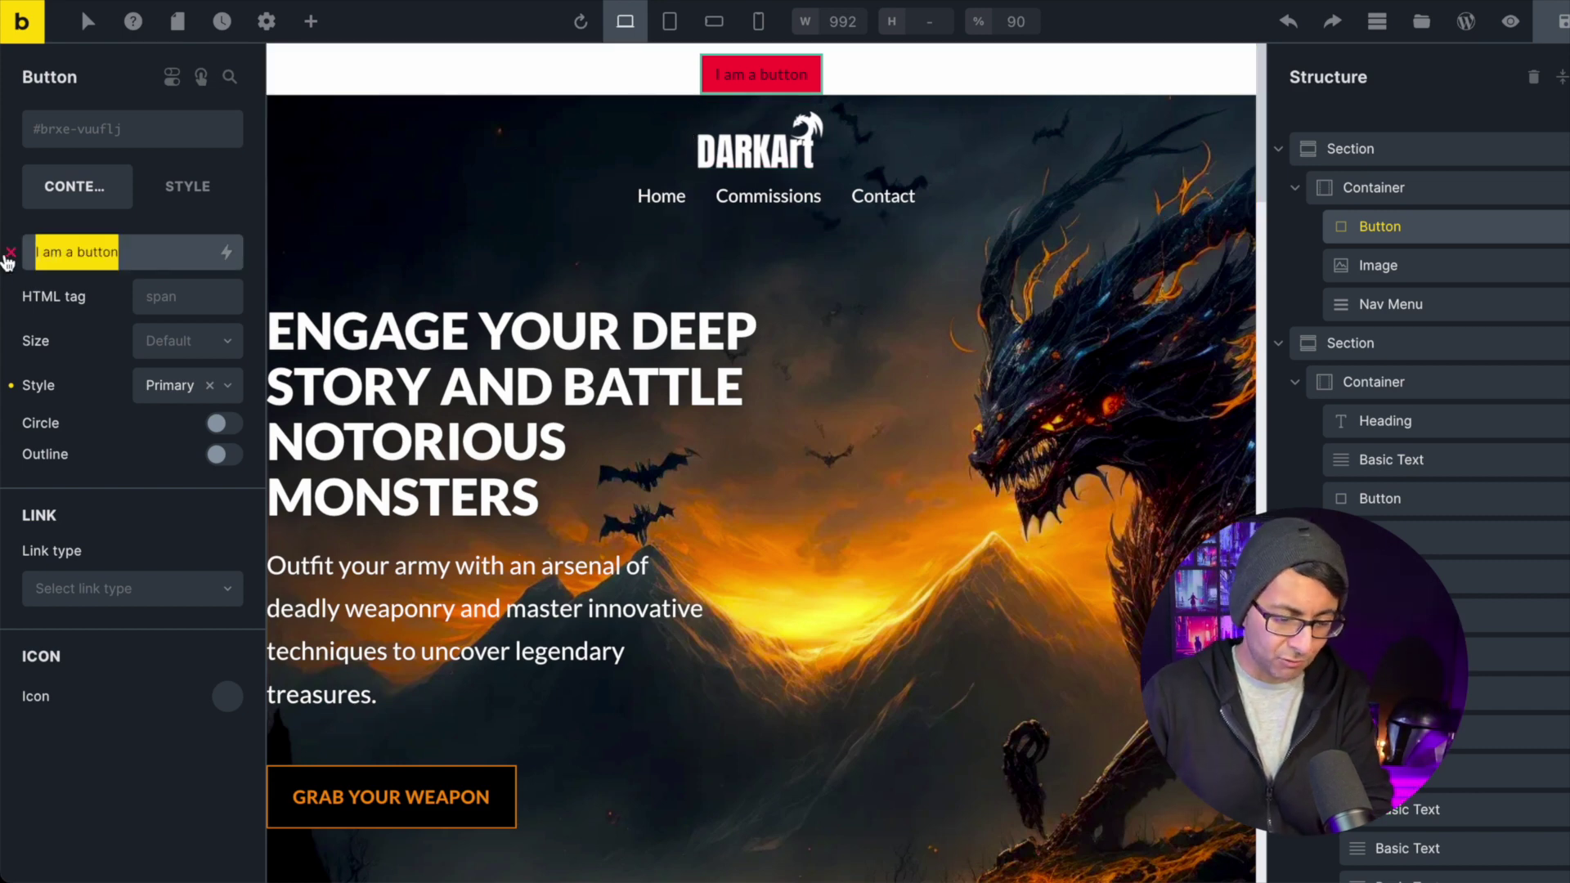
key(BackSpace)
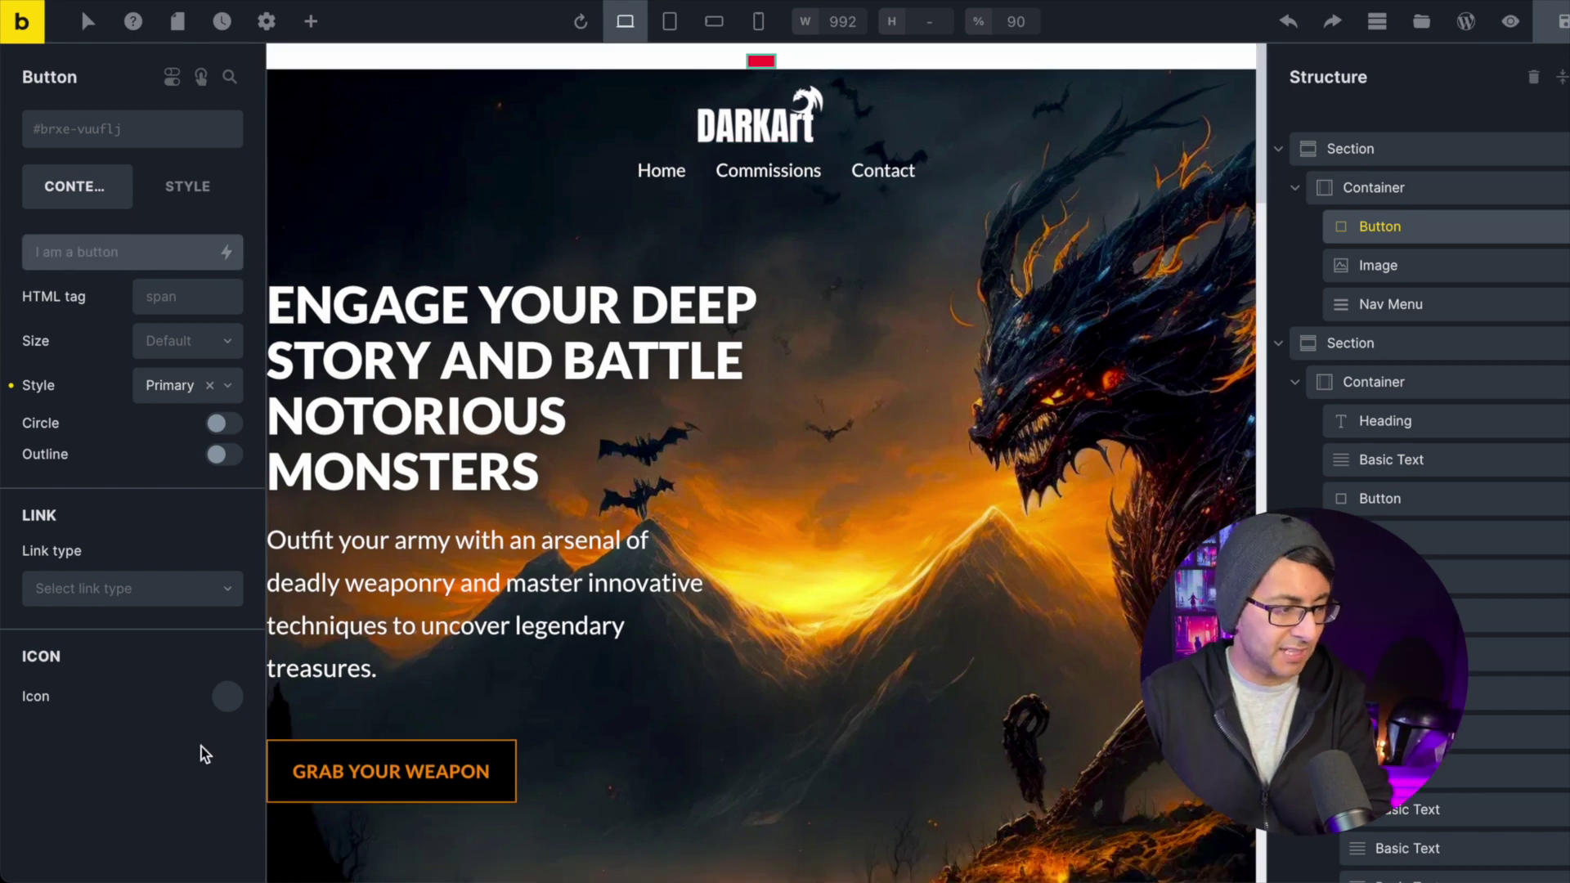
Set the button icon to the Fontawesome Solid chevron-up
click(222, 703)
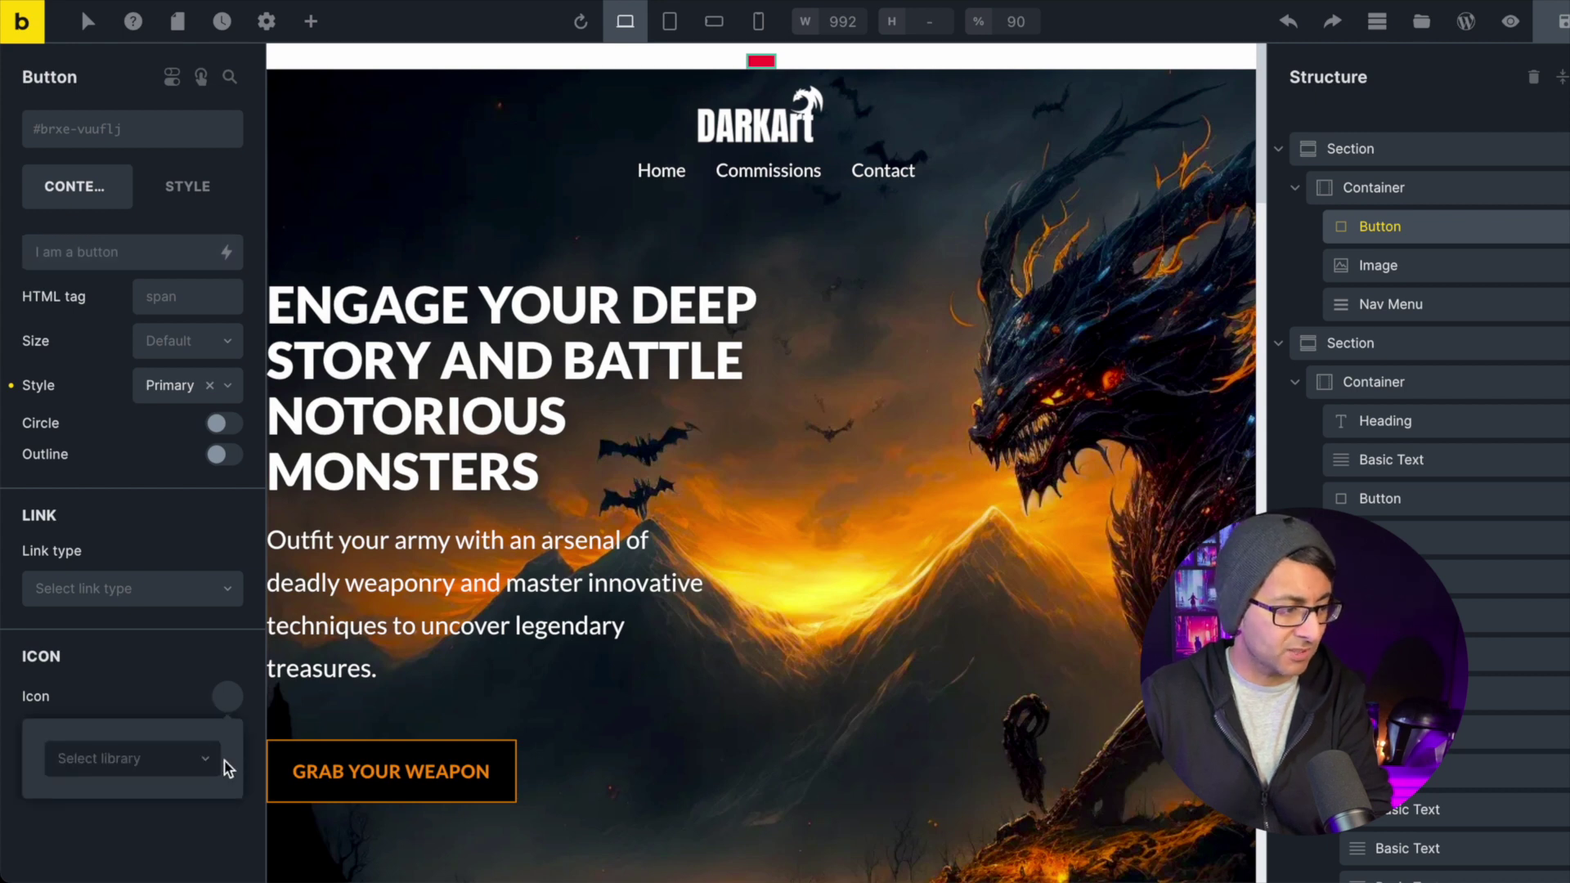
click(215, 772)
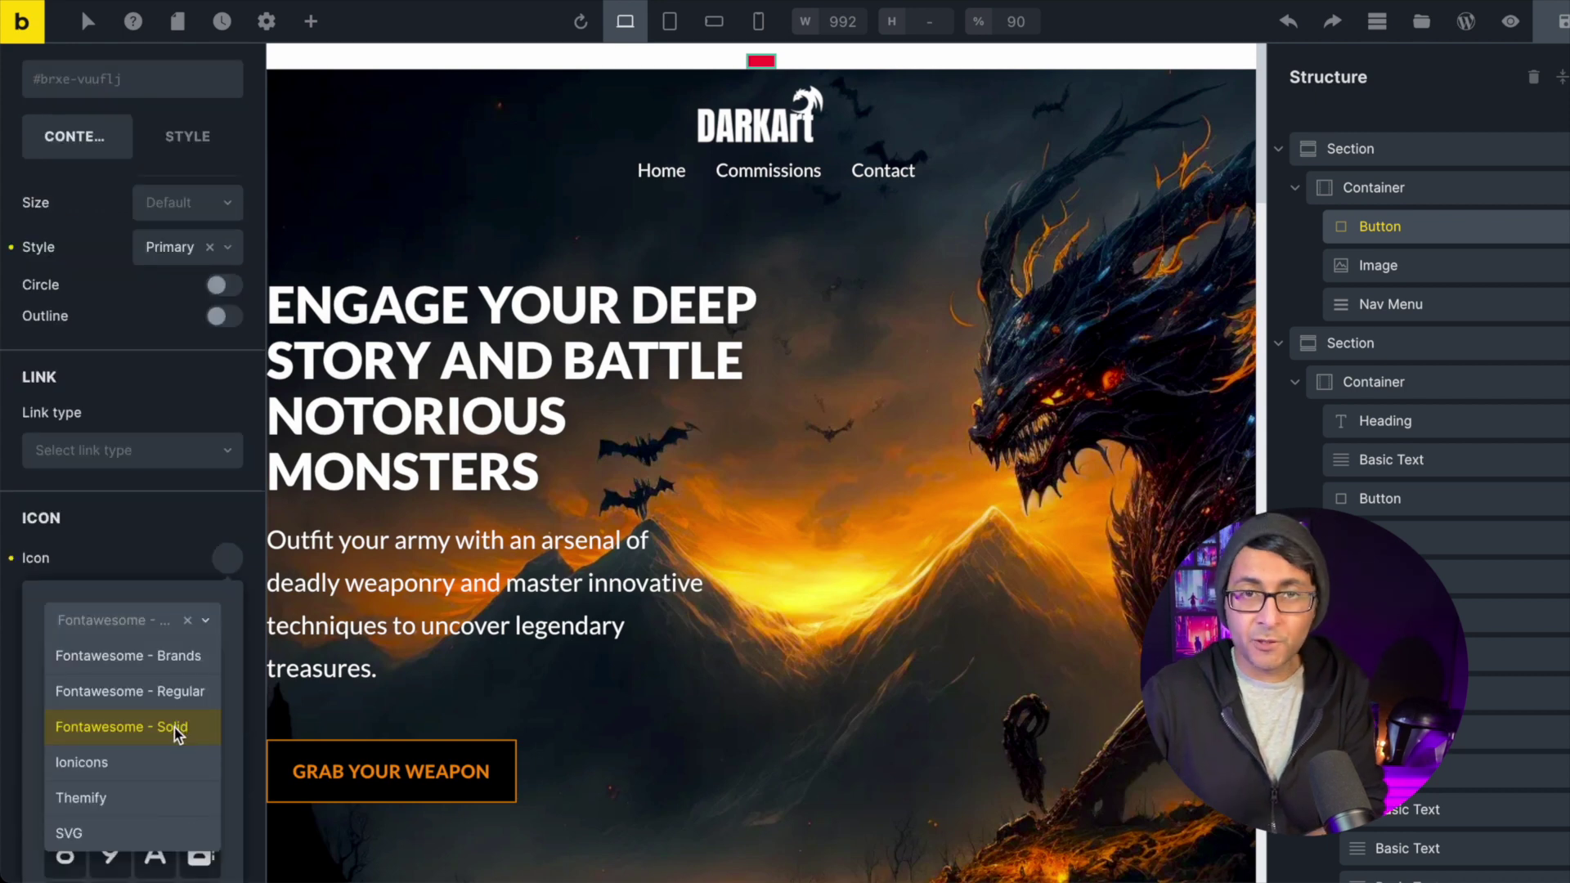
click(175, 728)
click(130, 676)
text(chevr)
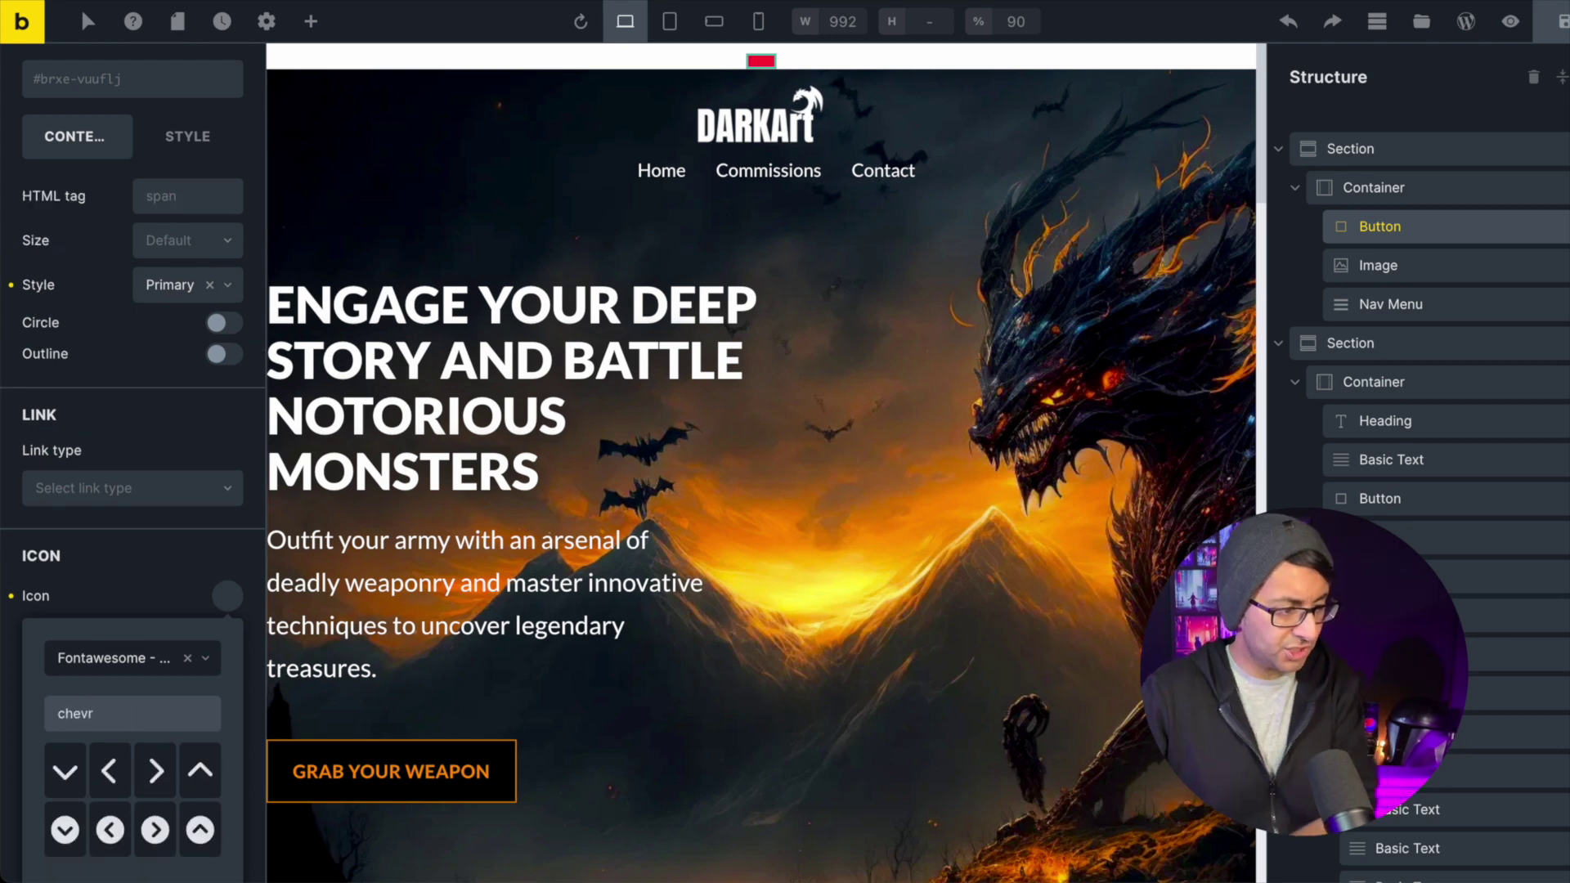
click(196, 783)
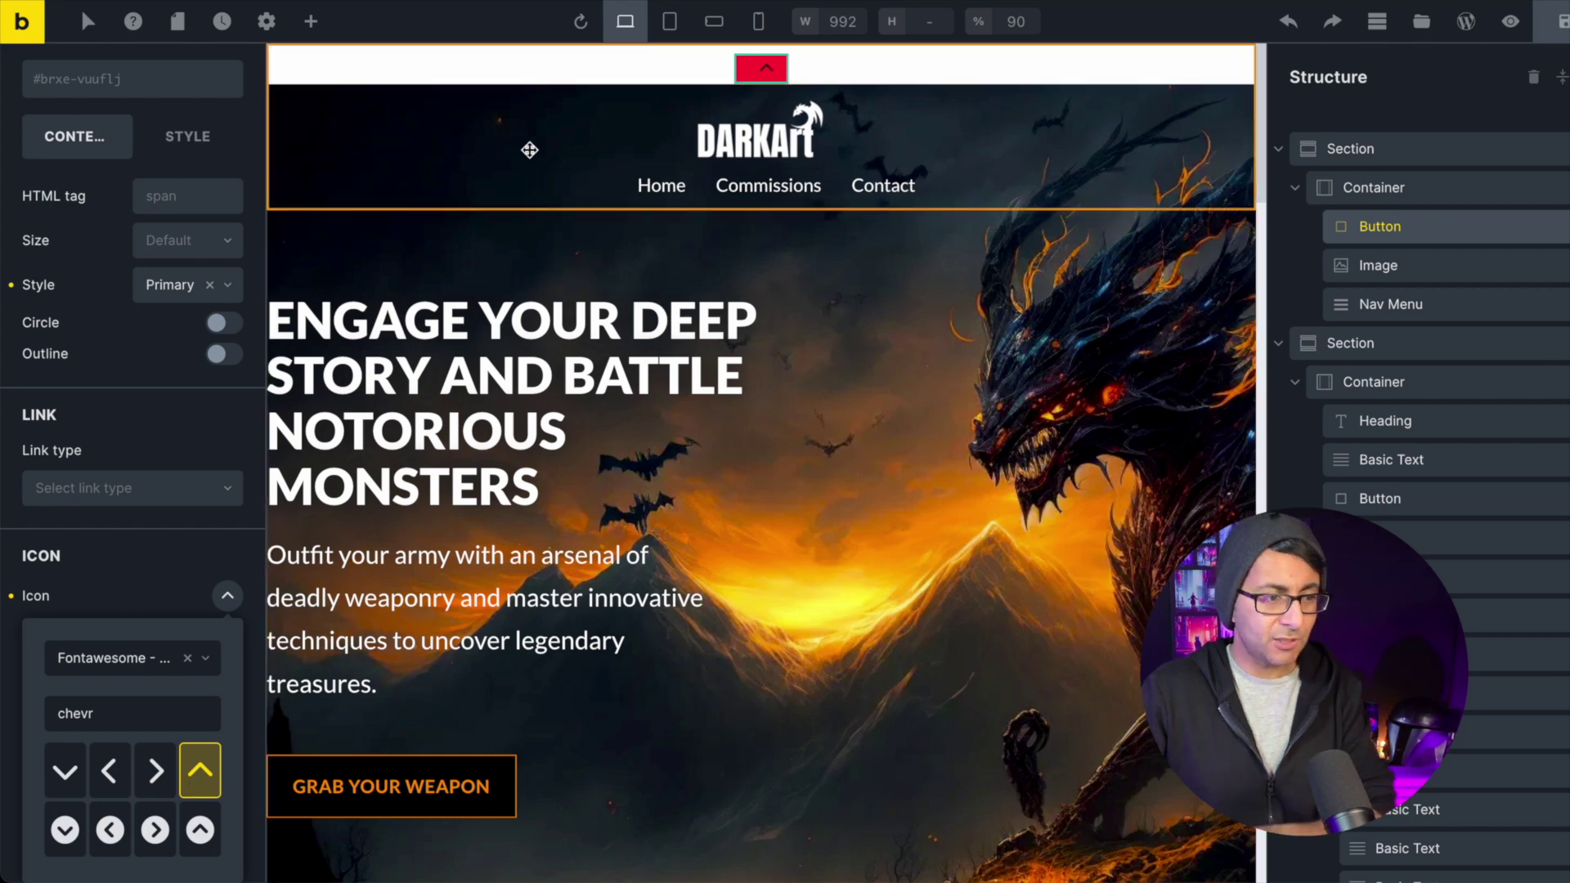
click(144, 557)
Set the chevron button's icon gap to 0, with padding 15 top/bottom and 10 sides
click(196, 812)
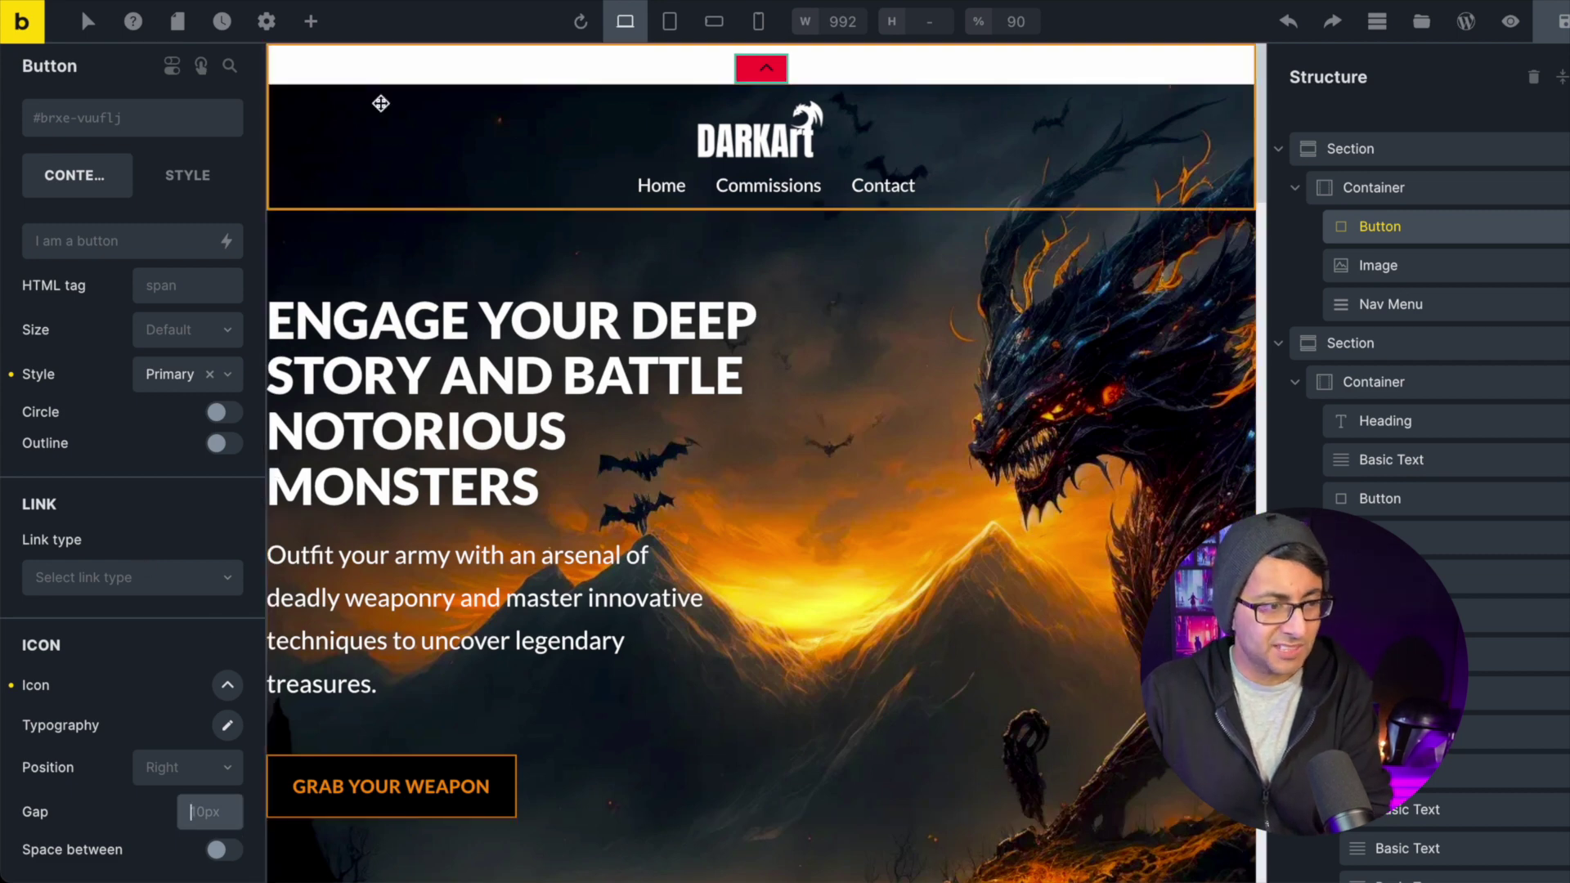
text(0)
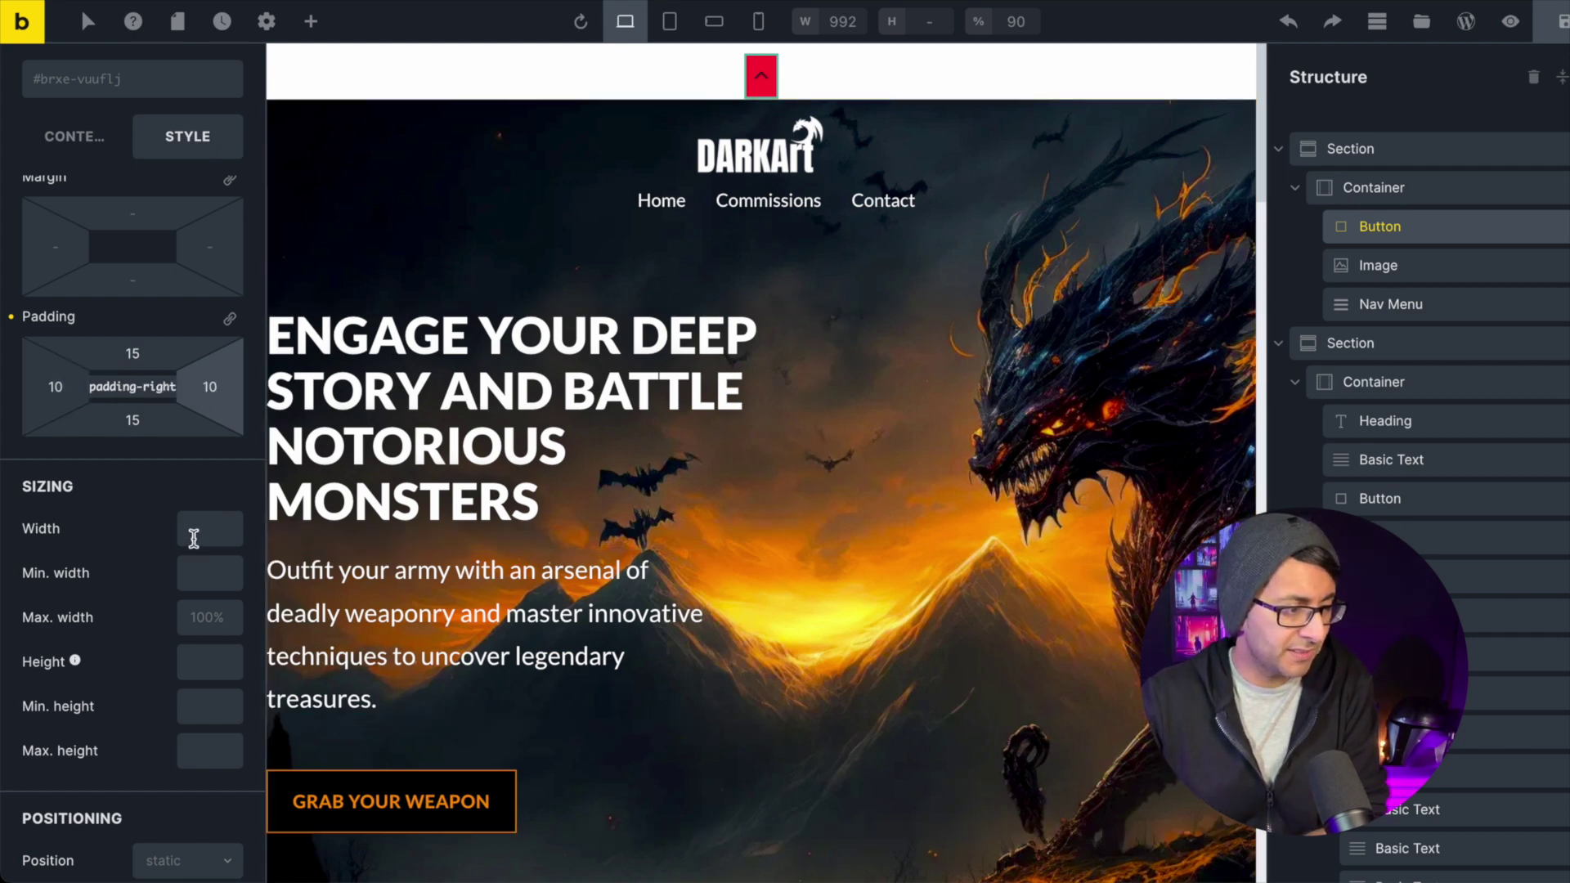
scroll(180, 622, down, 2)
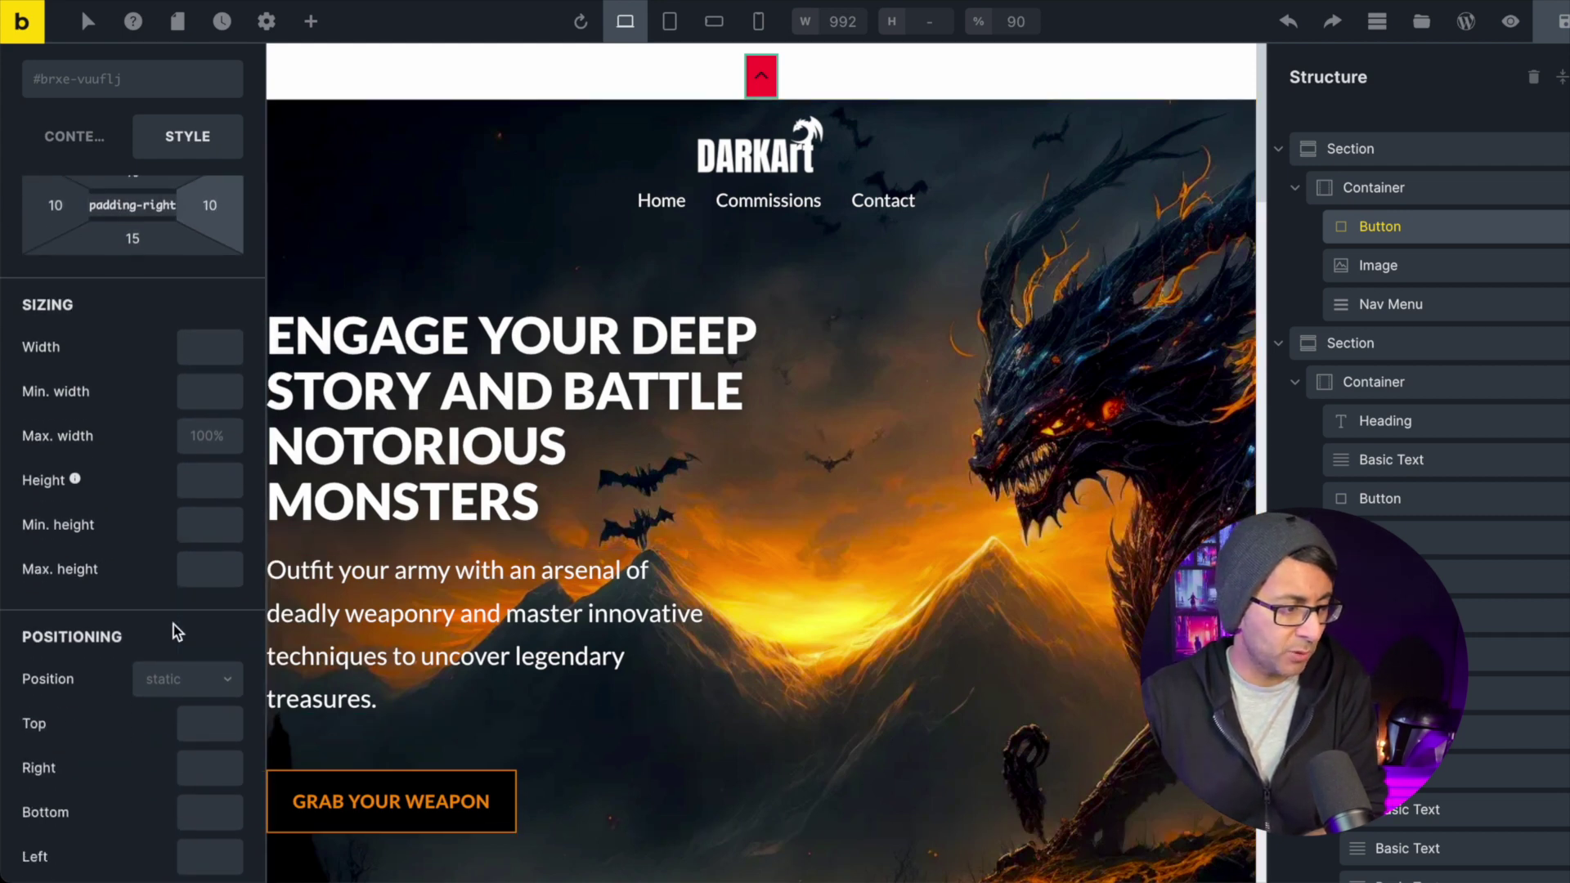
scroll(173, 628, up, 5)
click(234, 274)
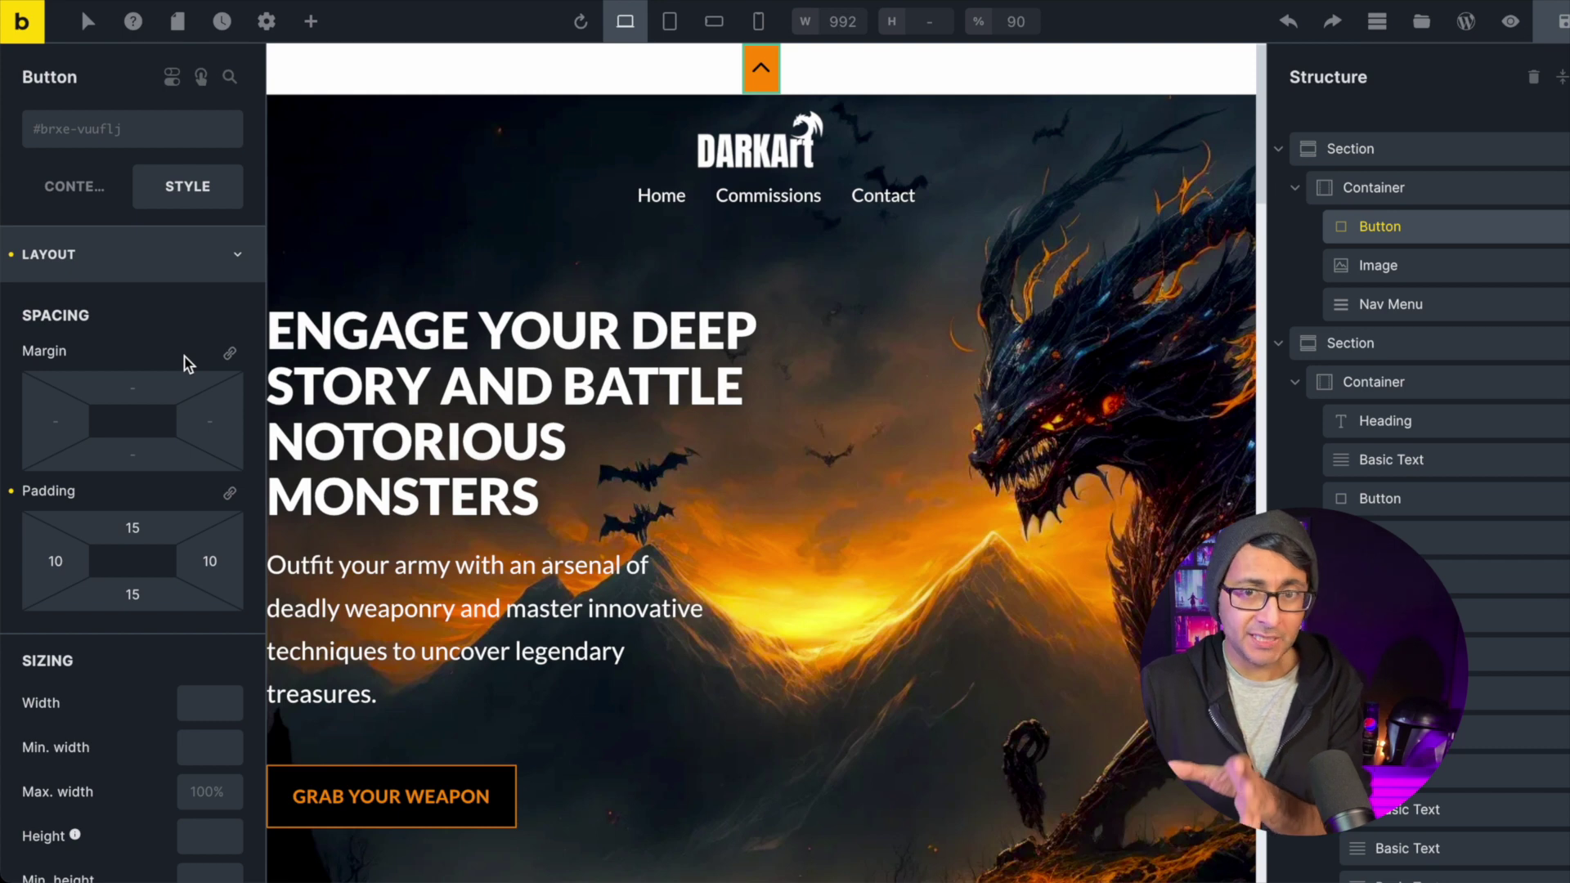
Set the chevron button's Style > Positioning position to absolute
click(143, 263)
click(151, 257)
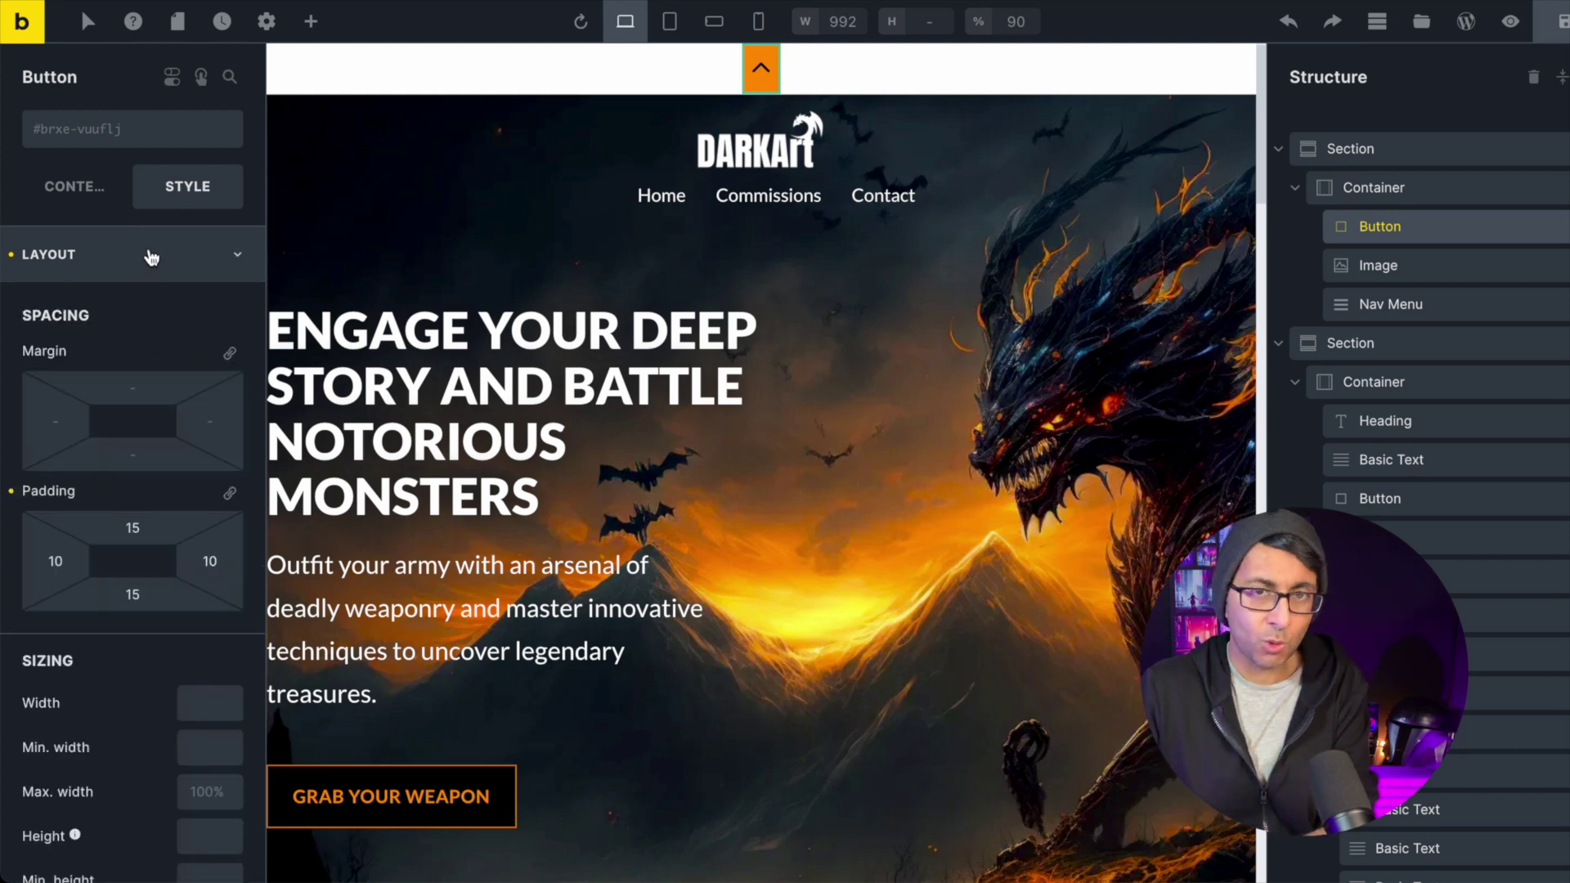
scroll(146, 682, down, 5)
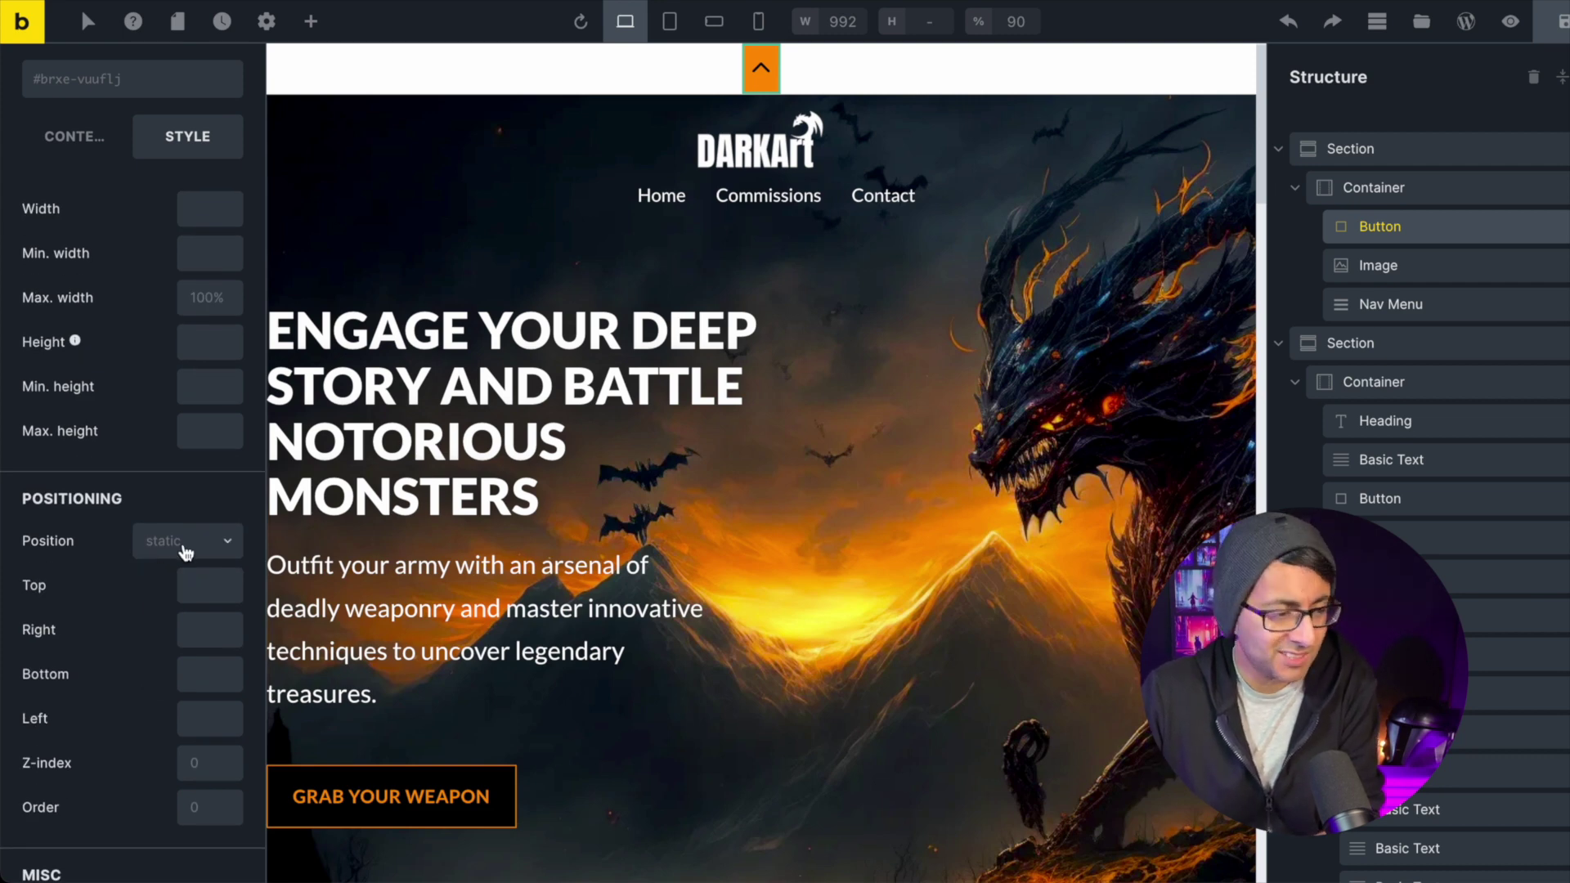
click(226, 546)
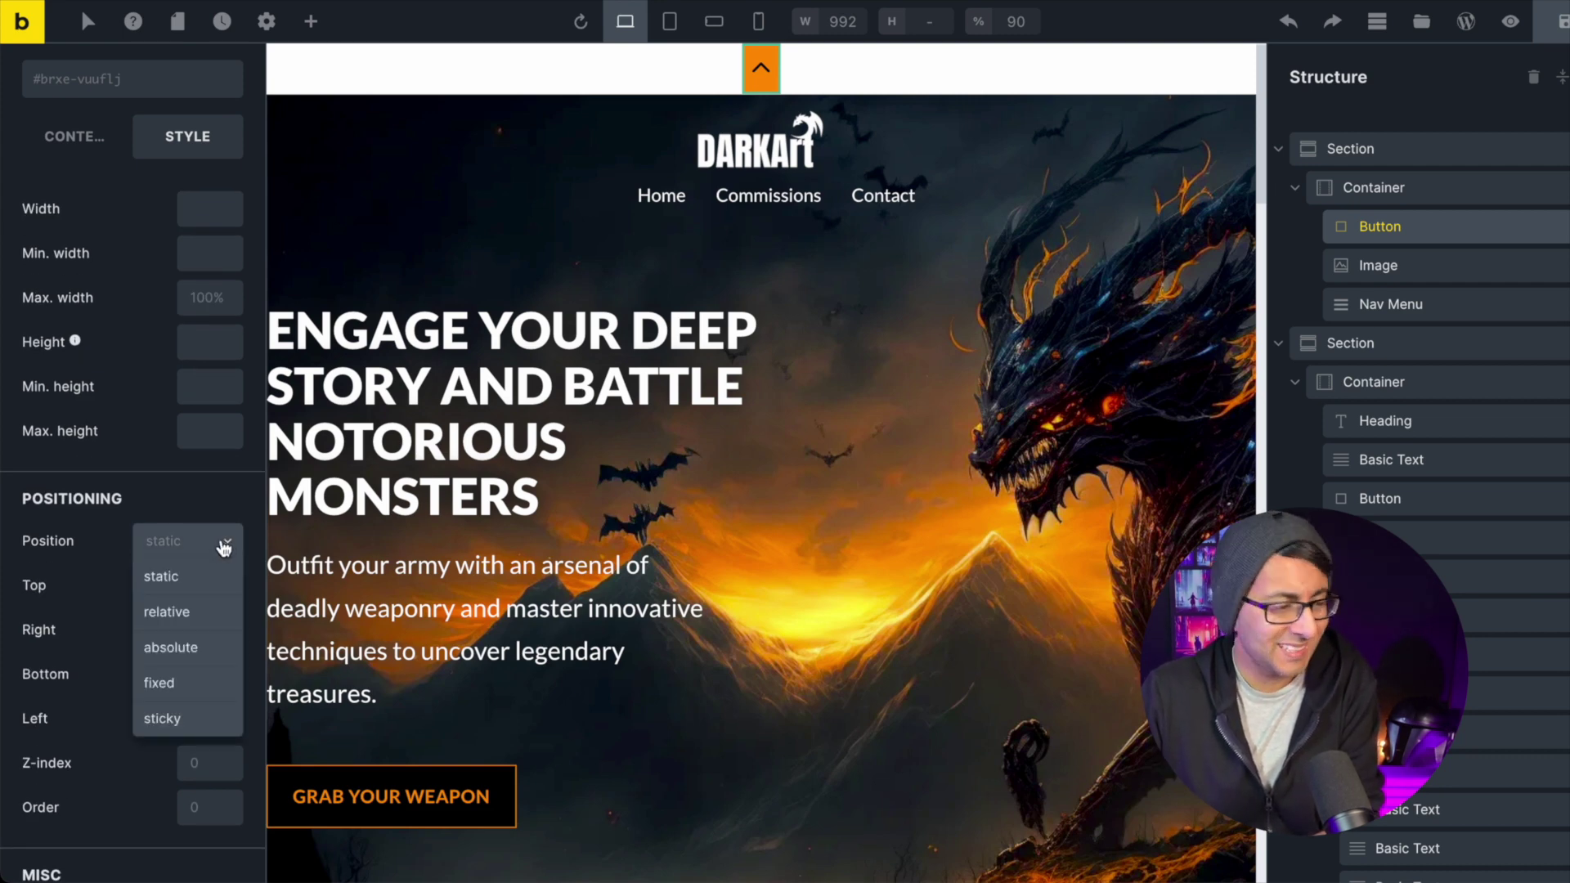
click(196, 647)
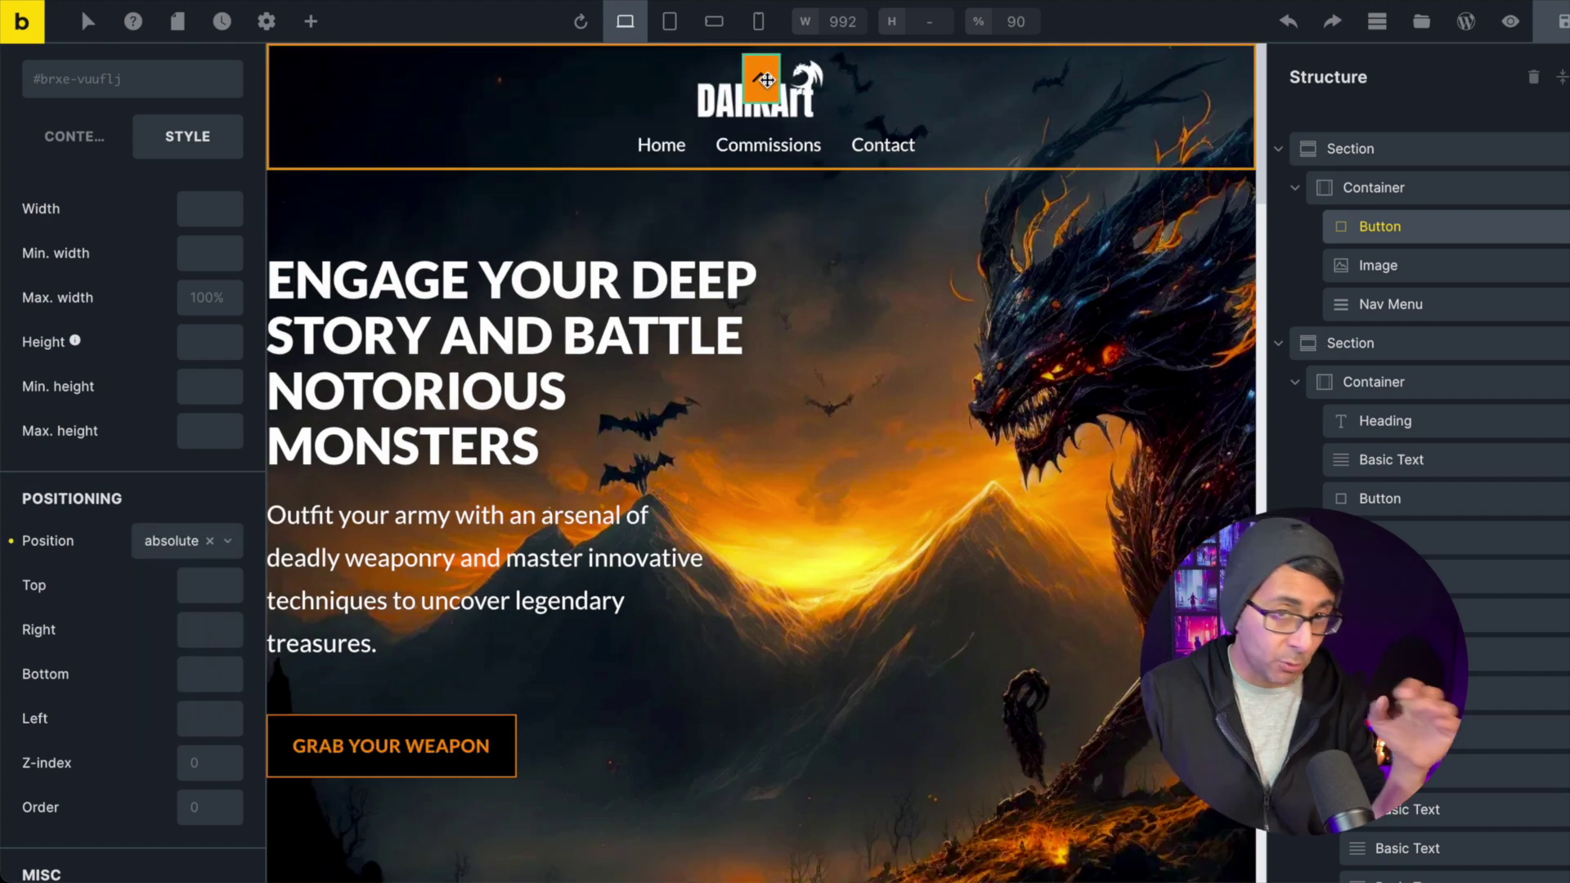
Reselect the chevron button in the header and change its position to fixed
click(1454, 154)
scroll(764, 324, down, 5)
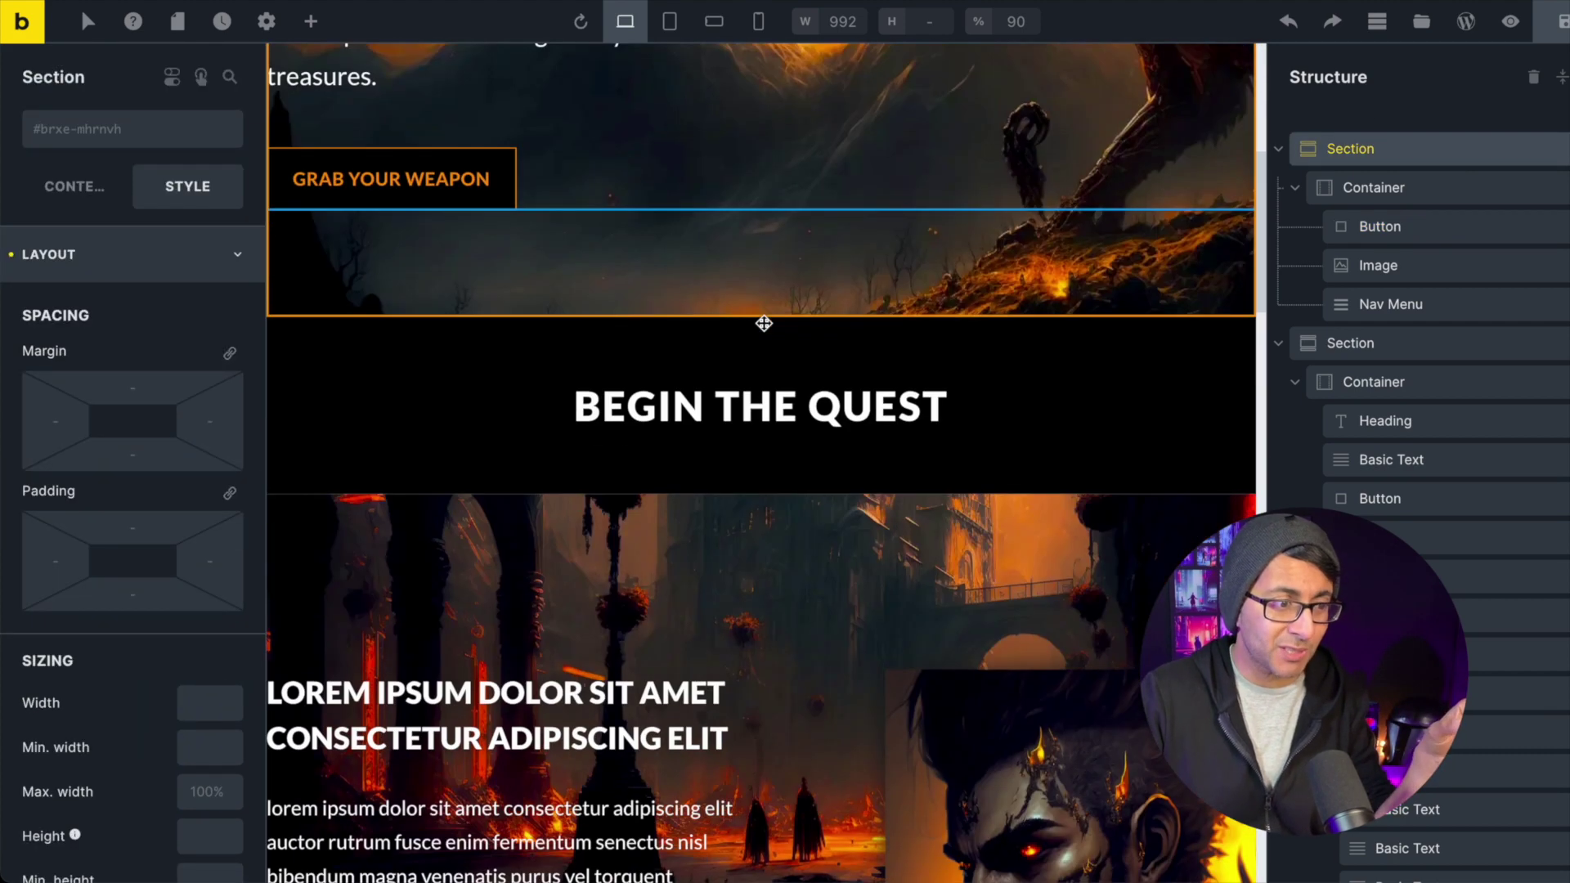
scroll(764, 324, up, 5)
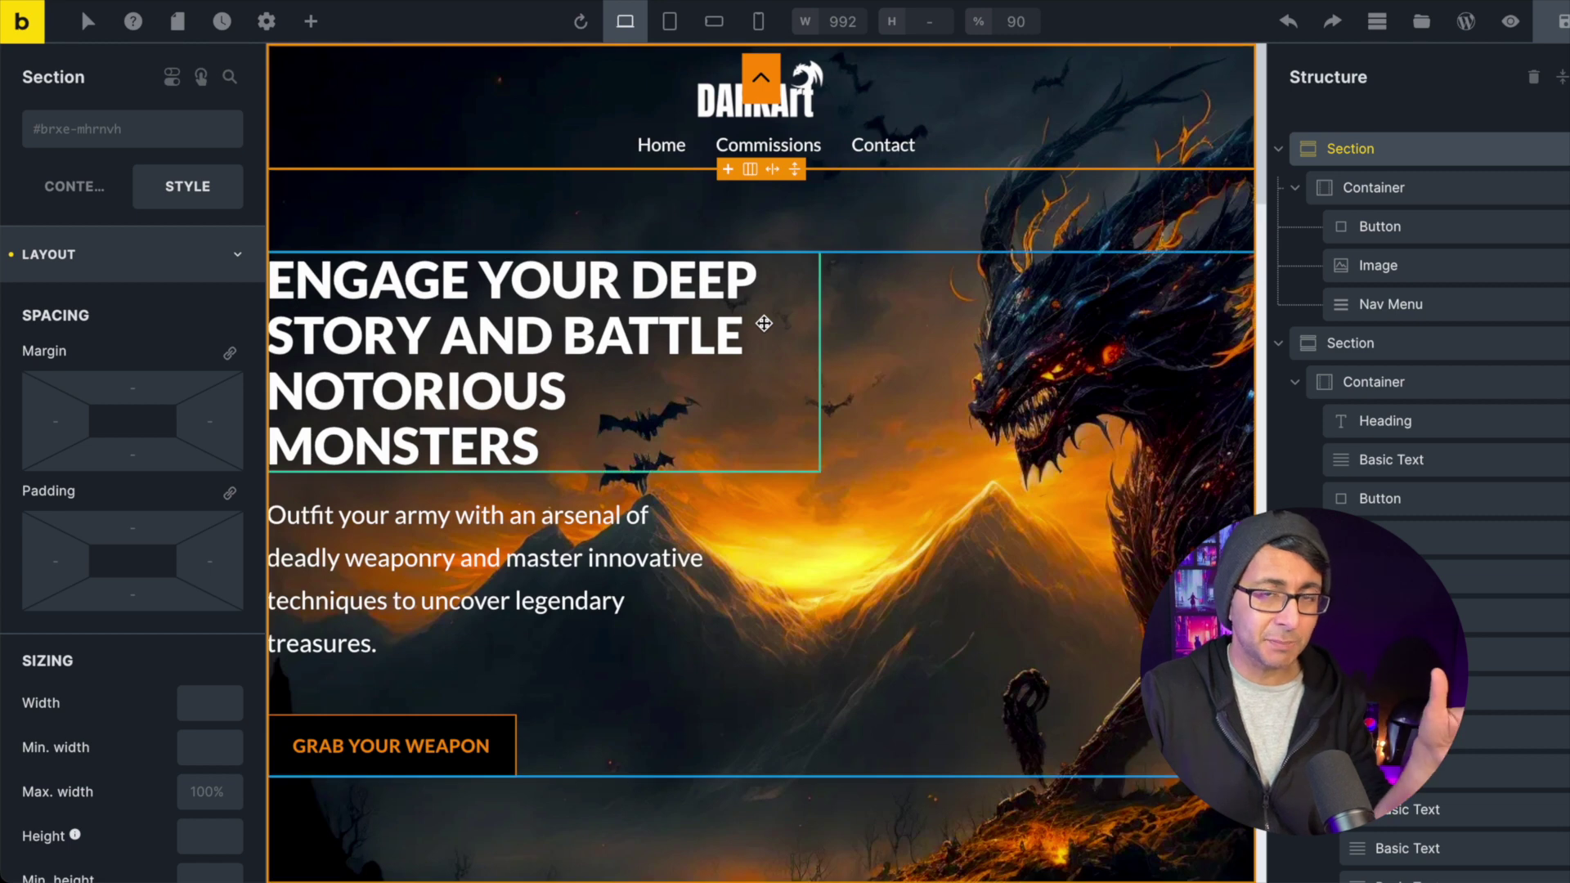
scroll(106, 494, down, 6)
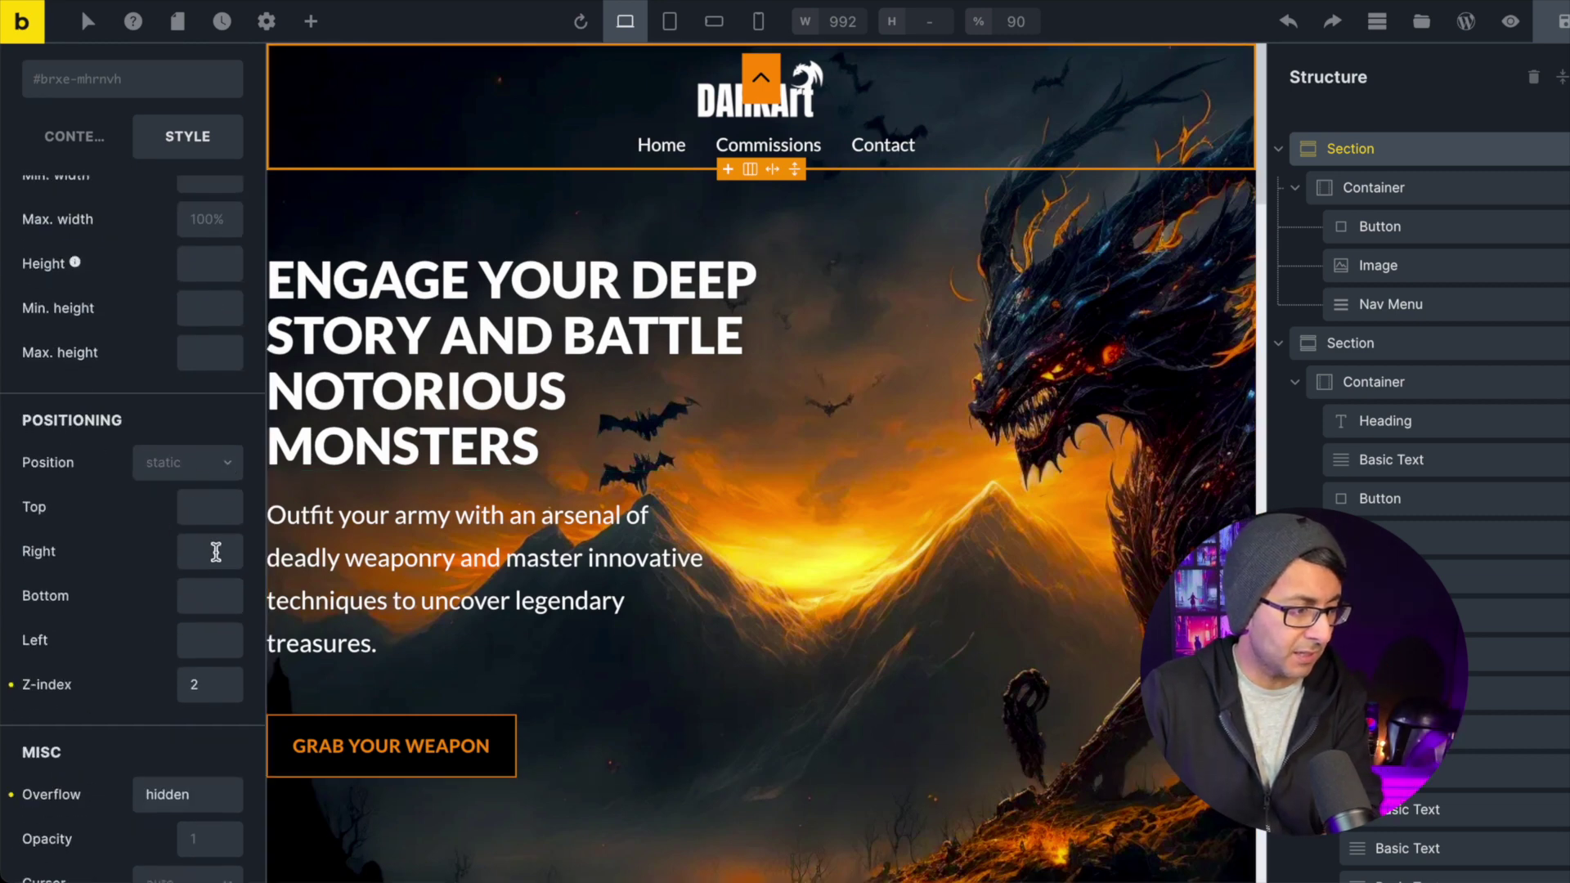
click(1459, 217)
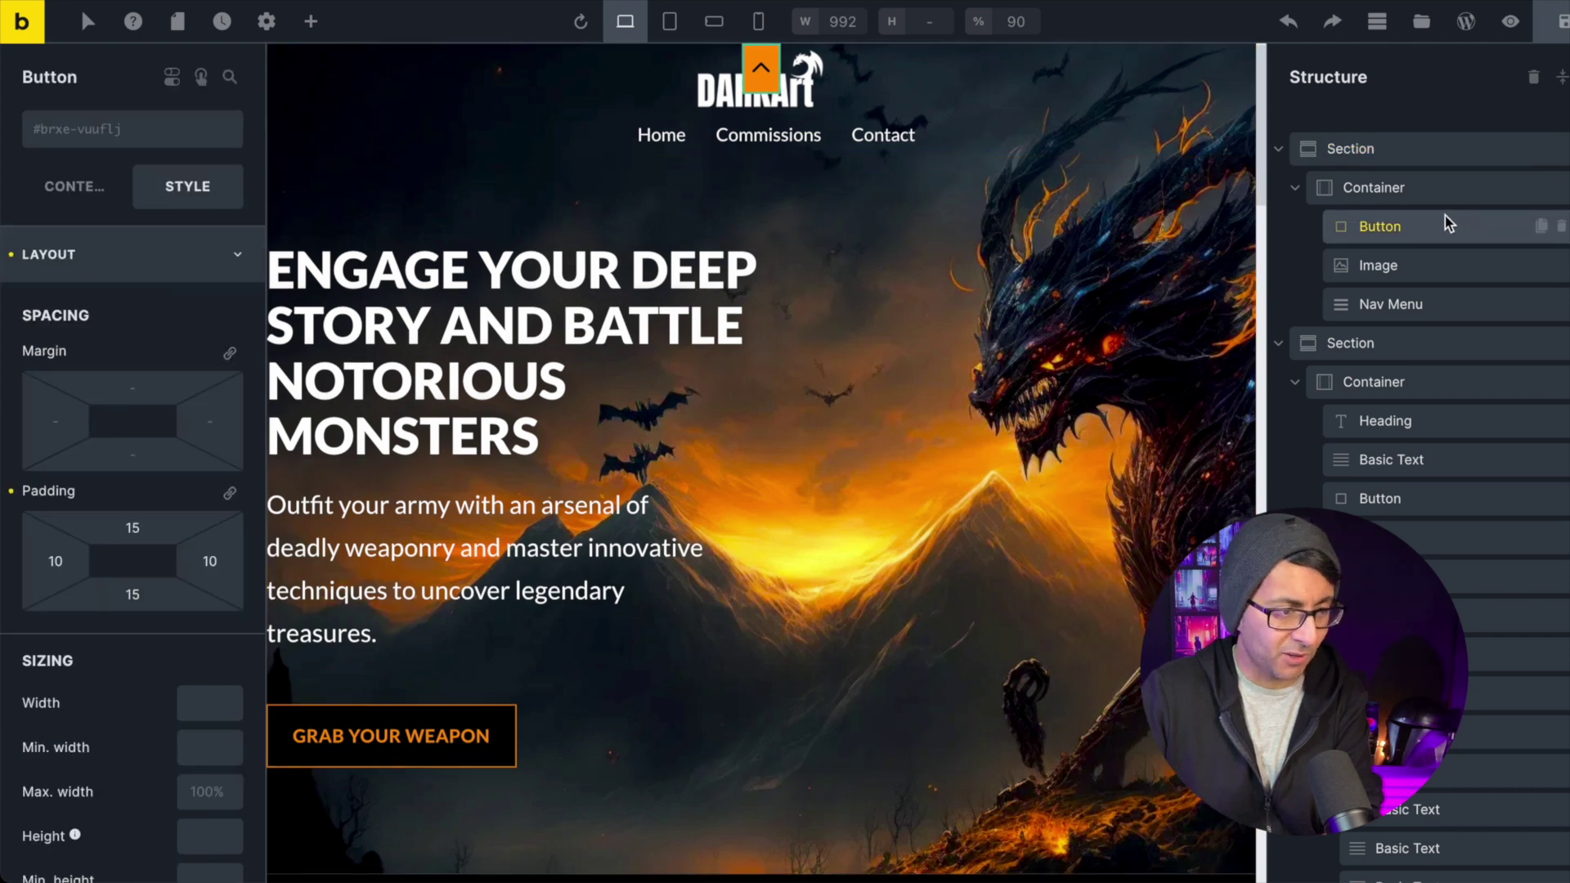
scroll(193, 719, down, 4)
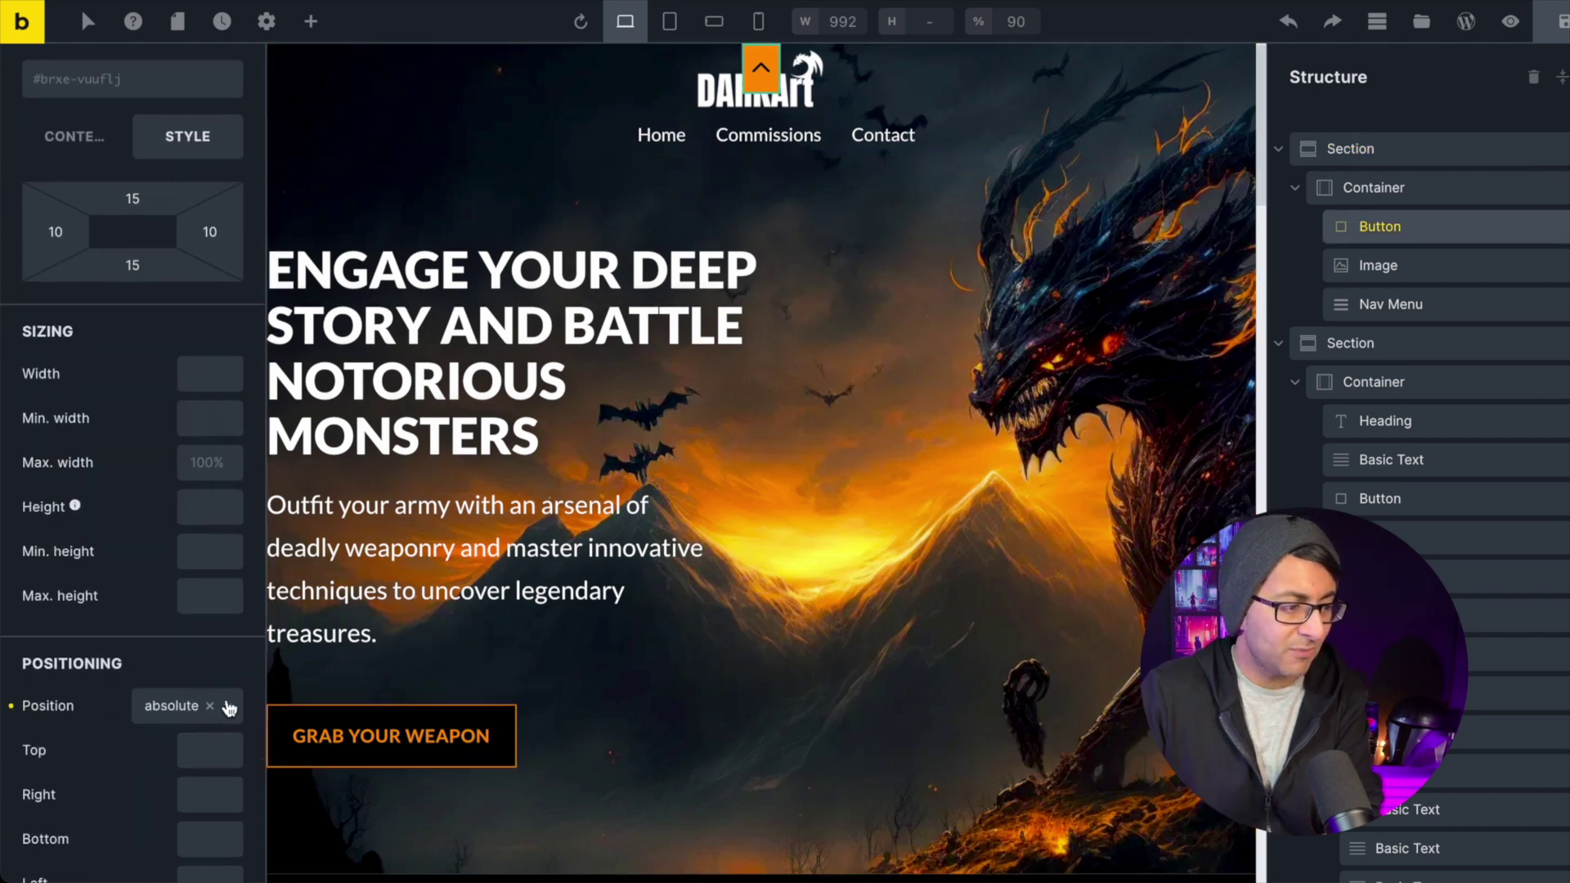
click(229, 708)
scroll(200, 774, down, 2)
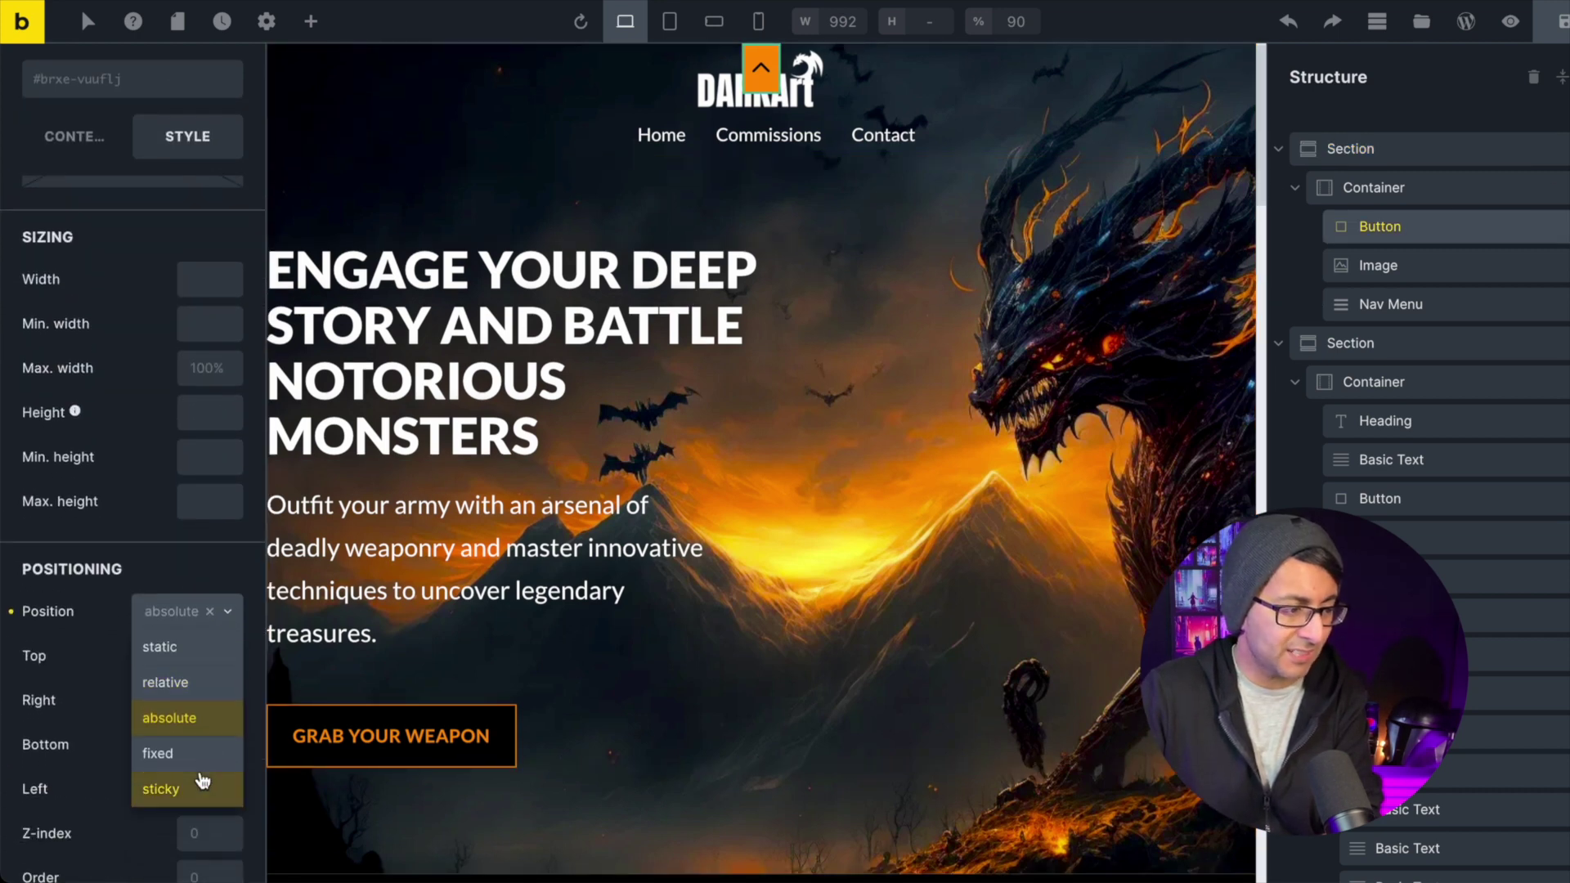
click(157, 753)
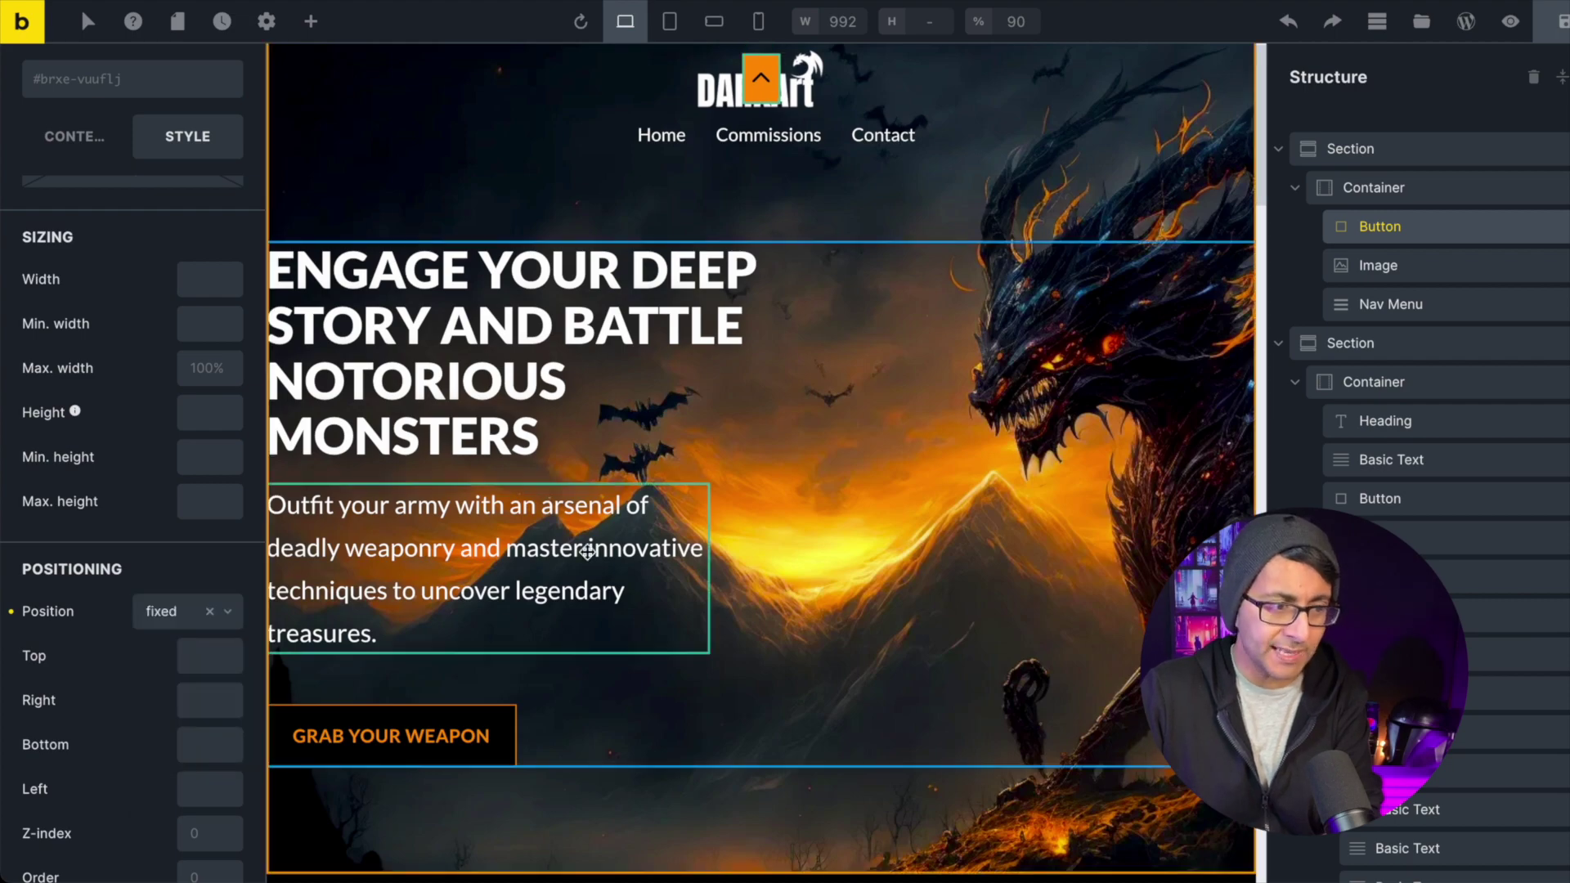
Undo the accidental header change so the button returns to the top of the header container
scroll(625, 526, down, 8)
scroll(625, 525, down, 15)
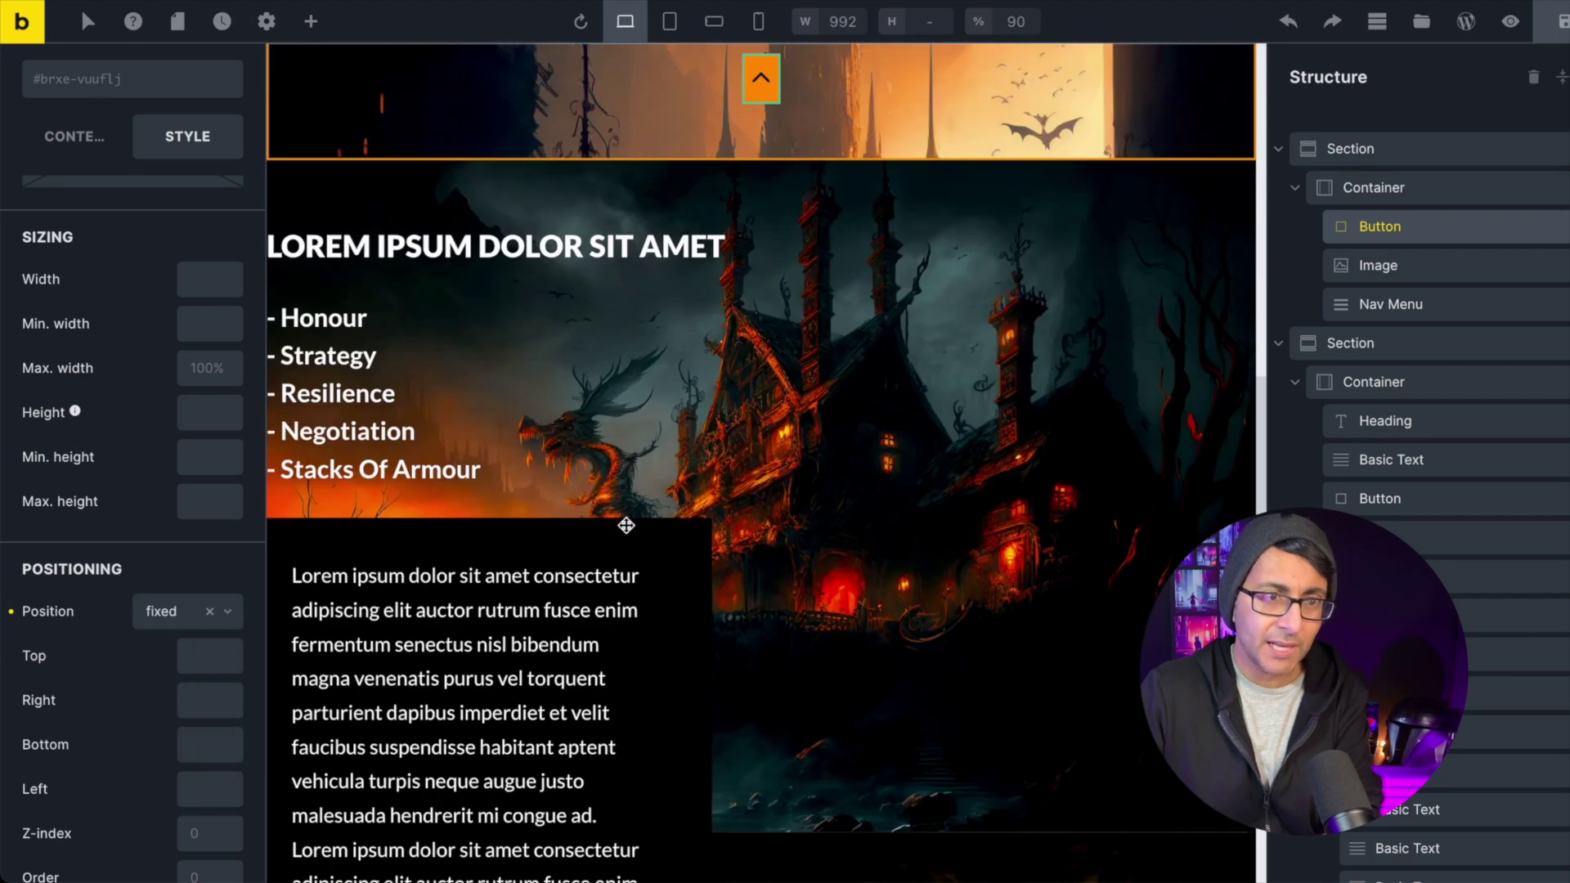
scroll(626, 525, down, 10)
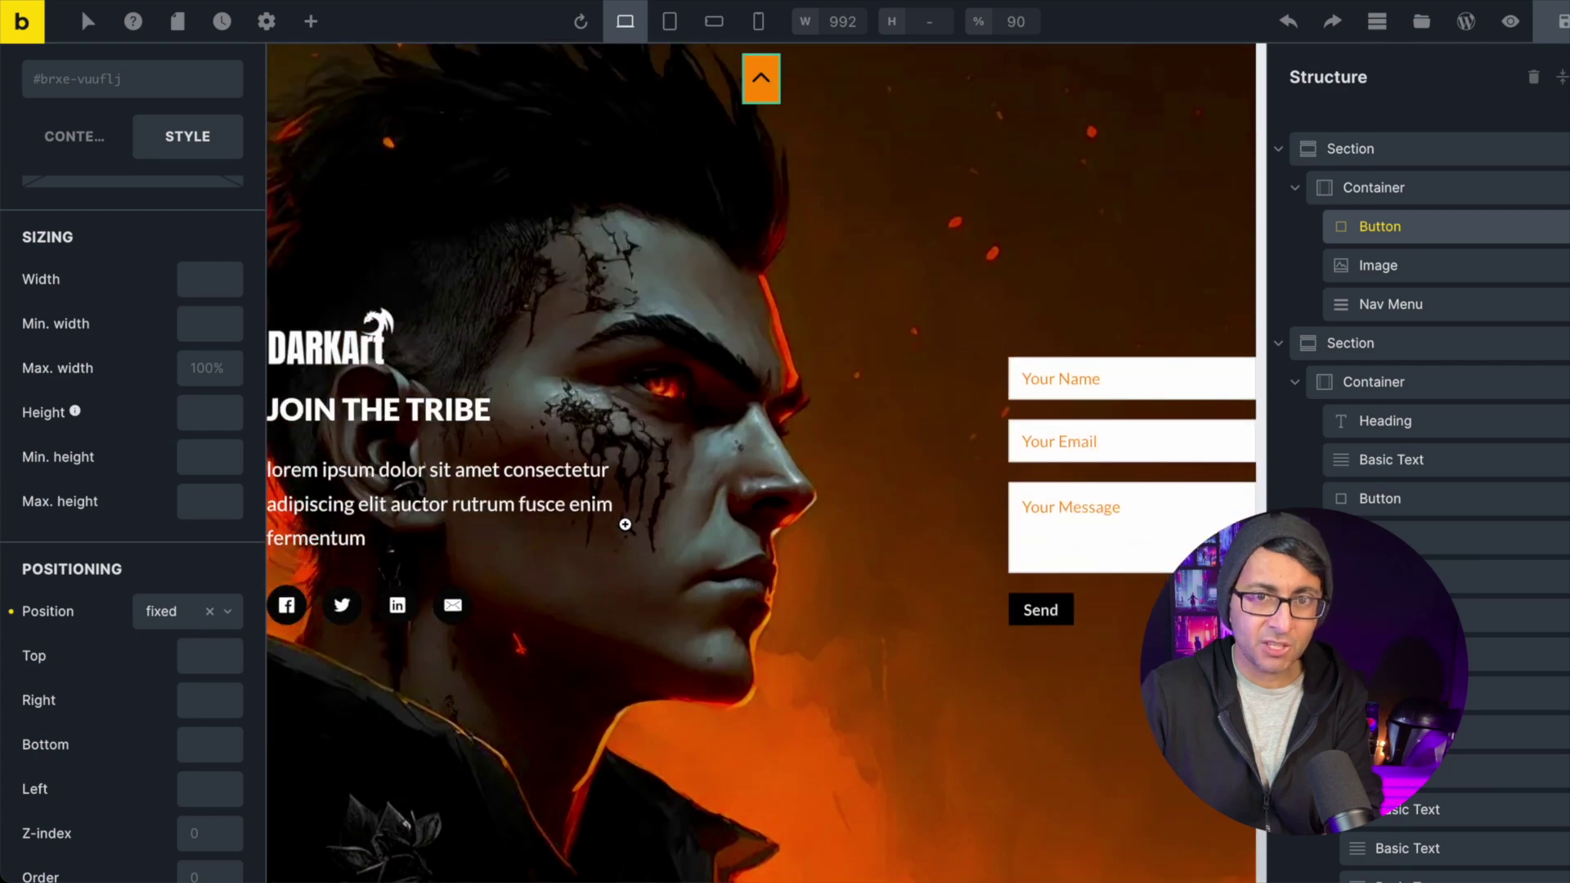
scroll(626, 525, up, 18)
scroll(625, 525, down, 5)
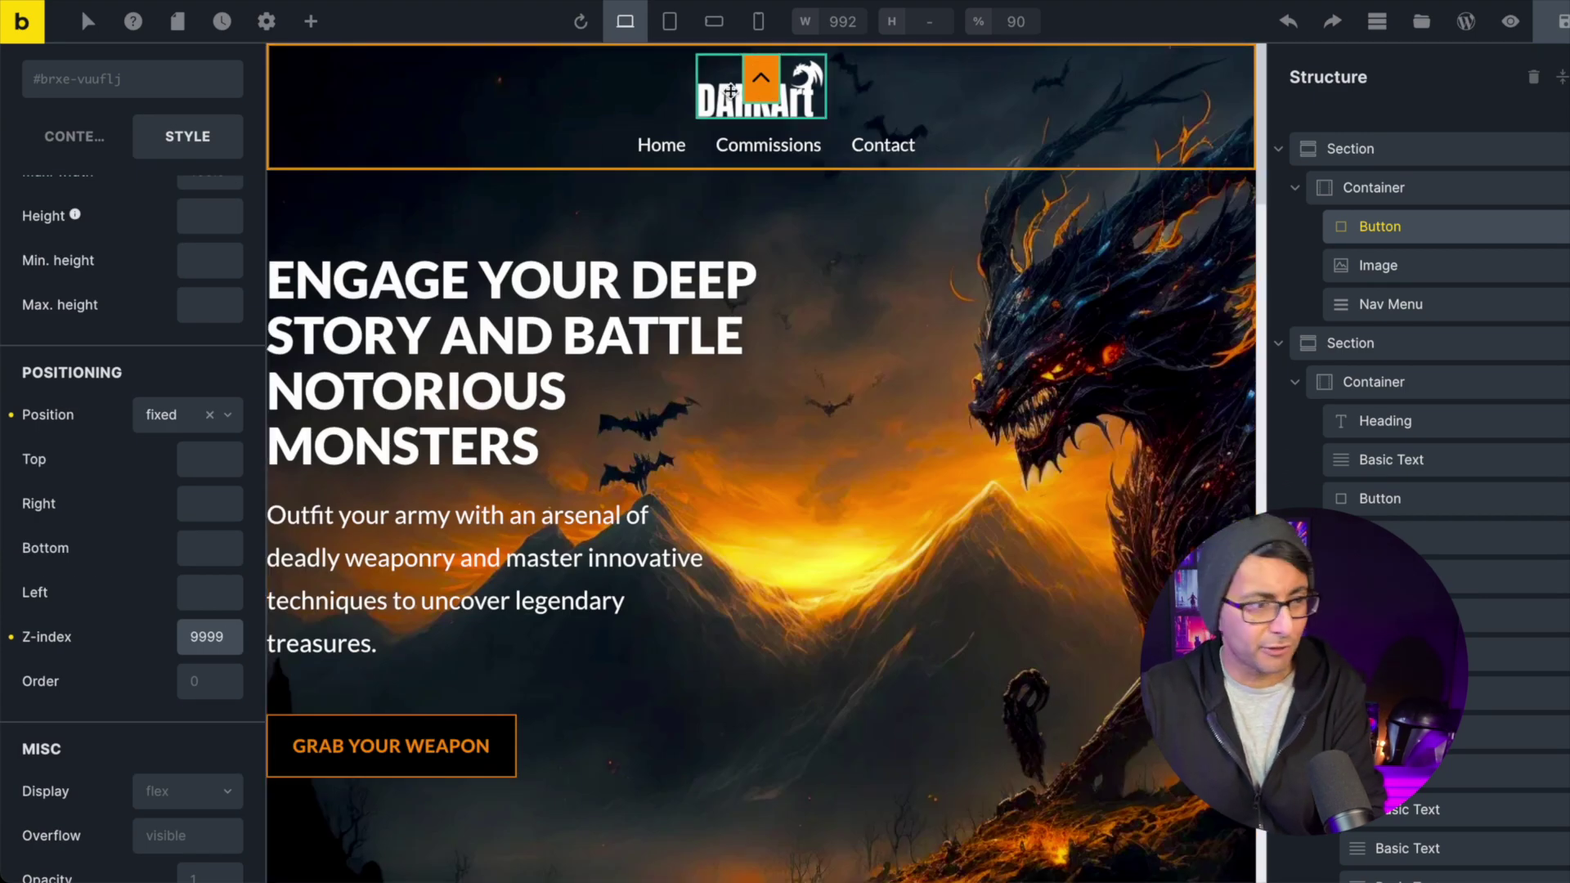
click(909, 98)
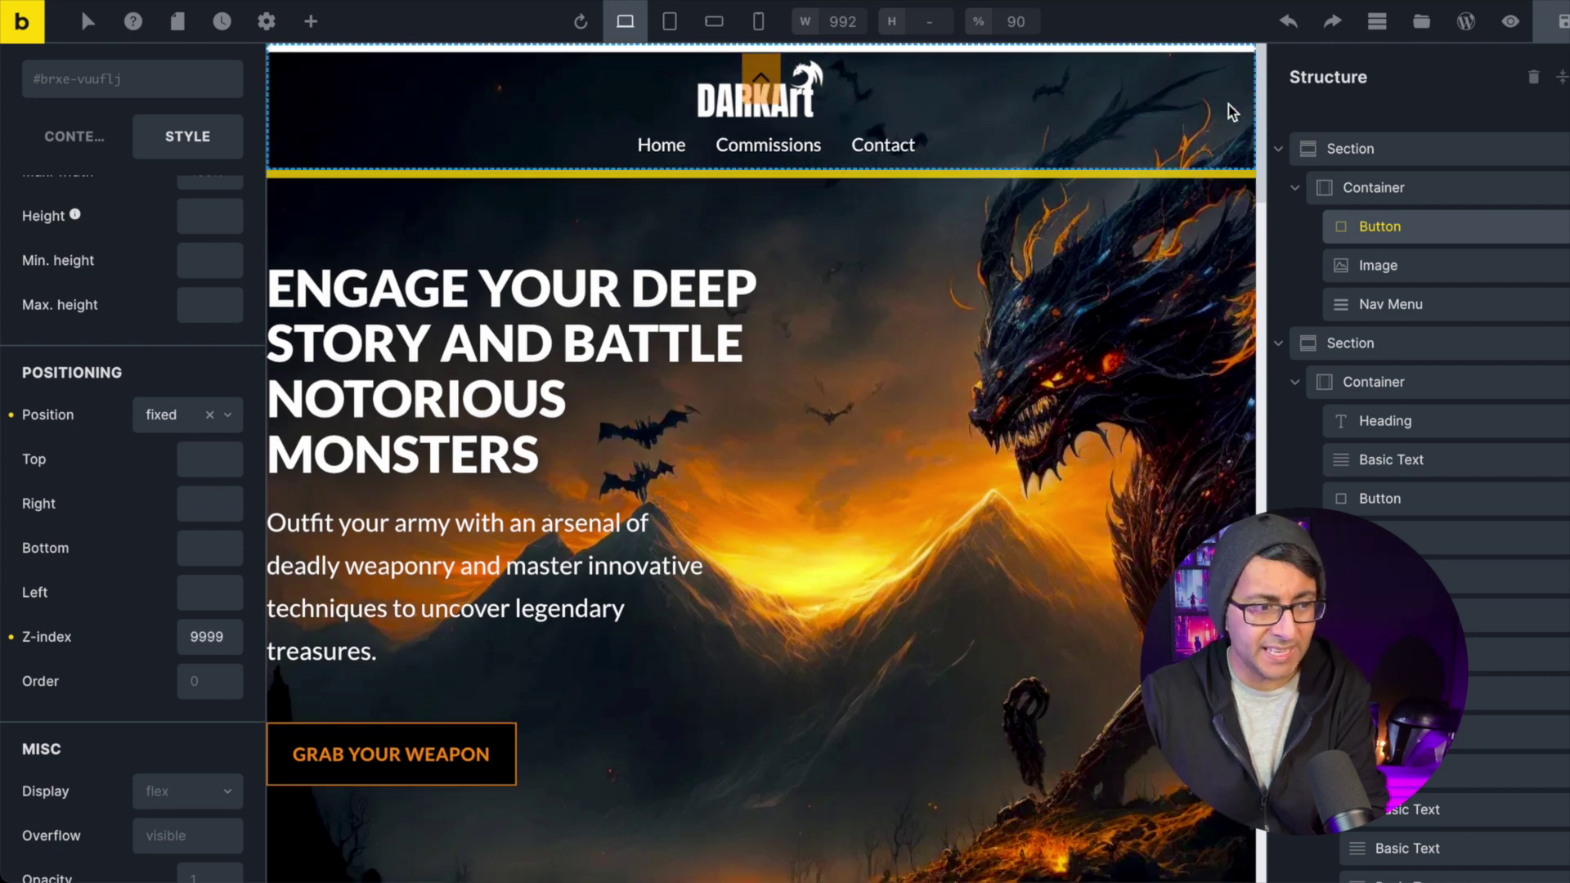
key(ctrl+shift+z)
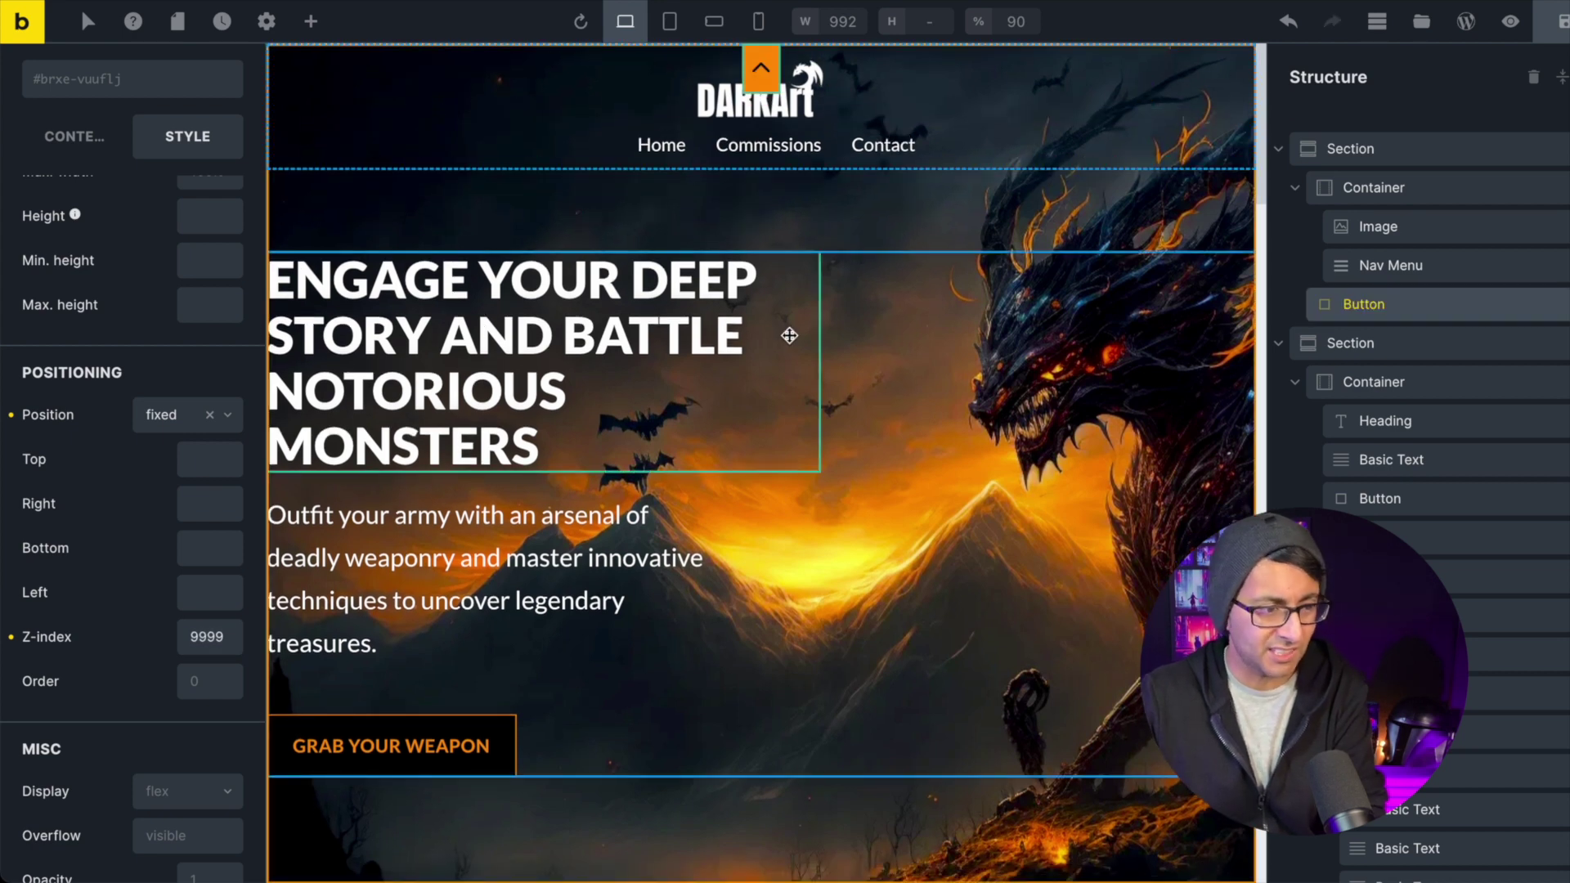
key(ctrl+z)
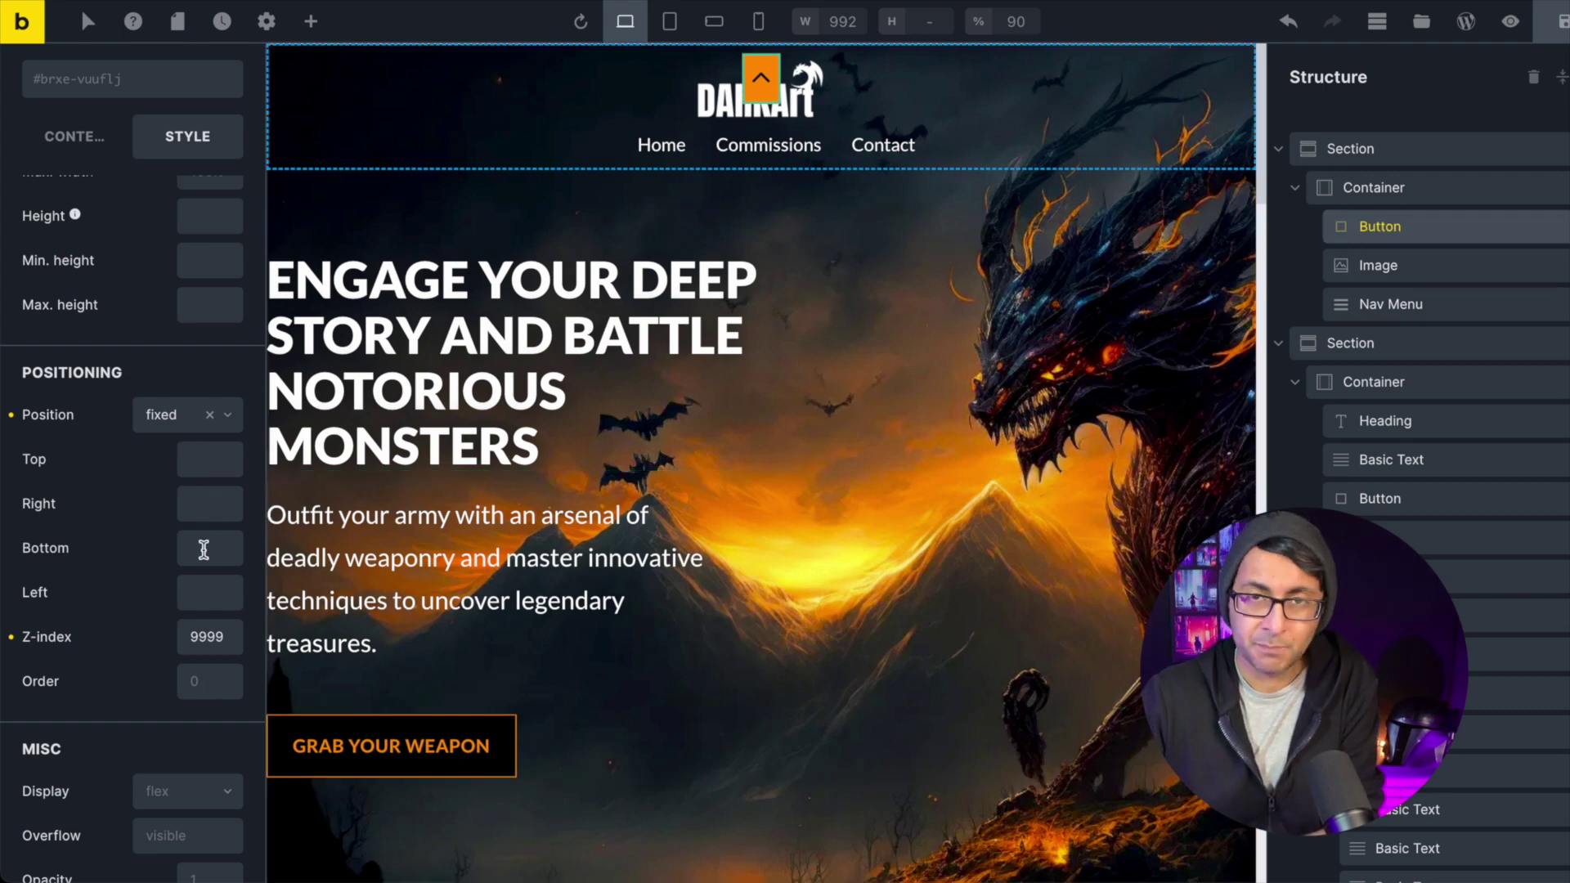
Set the fixed button's Right offset to 0 and Bottom offset to 50%
click(192, 502)
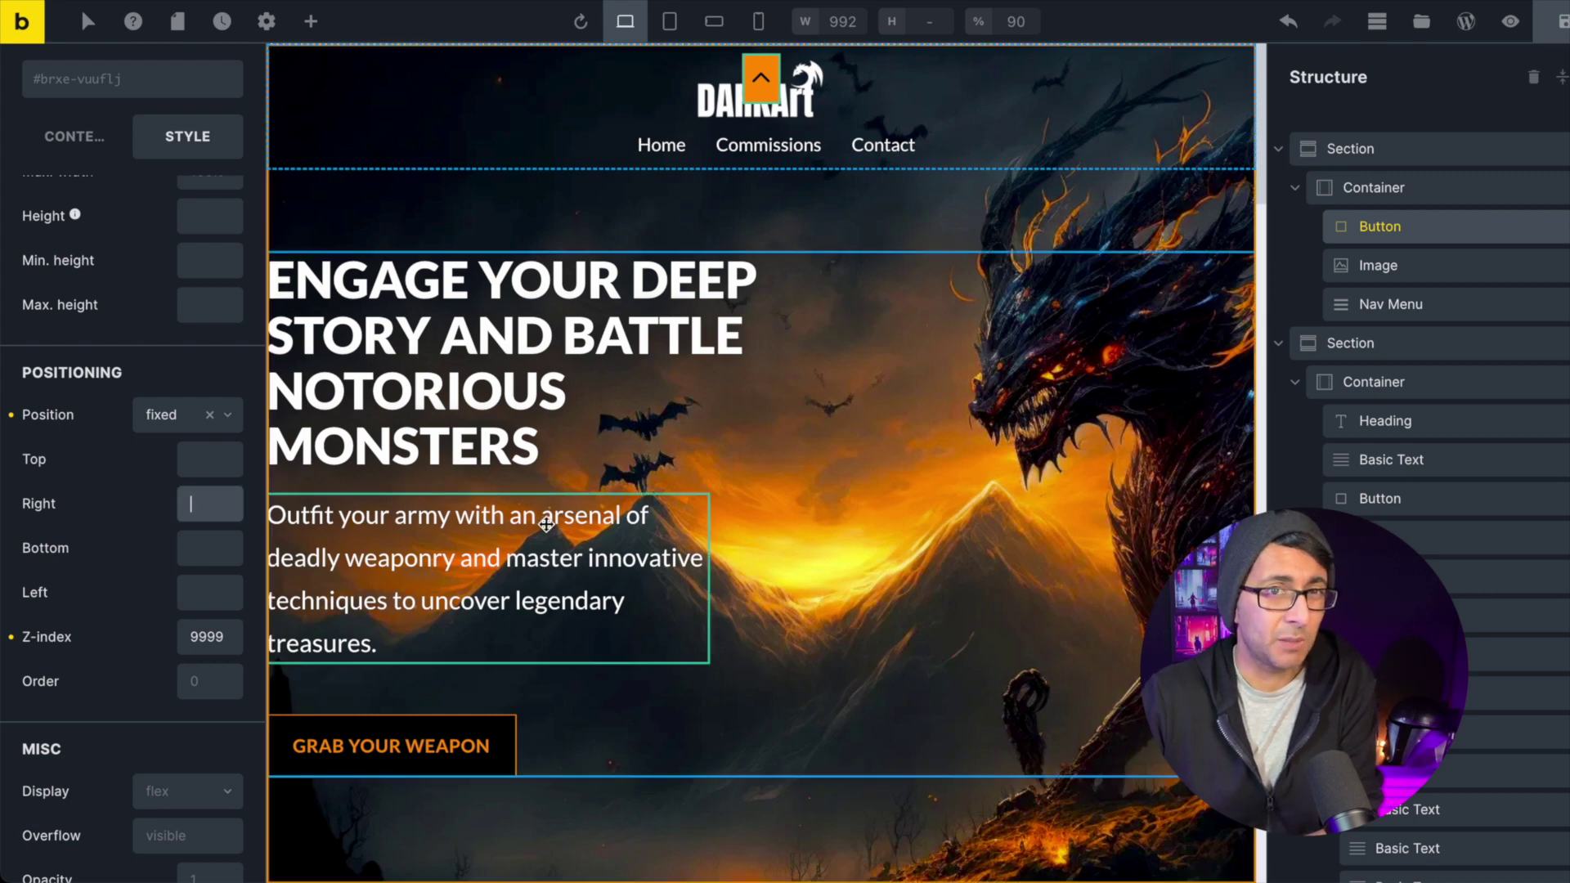
text(0)
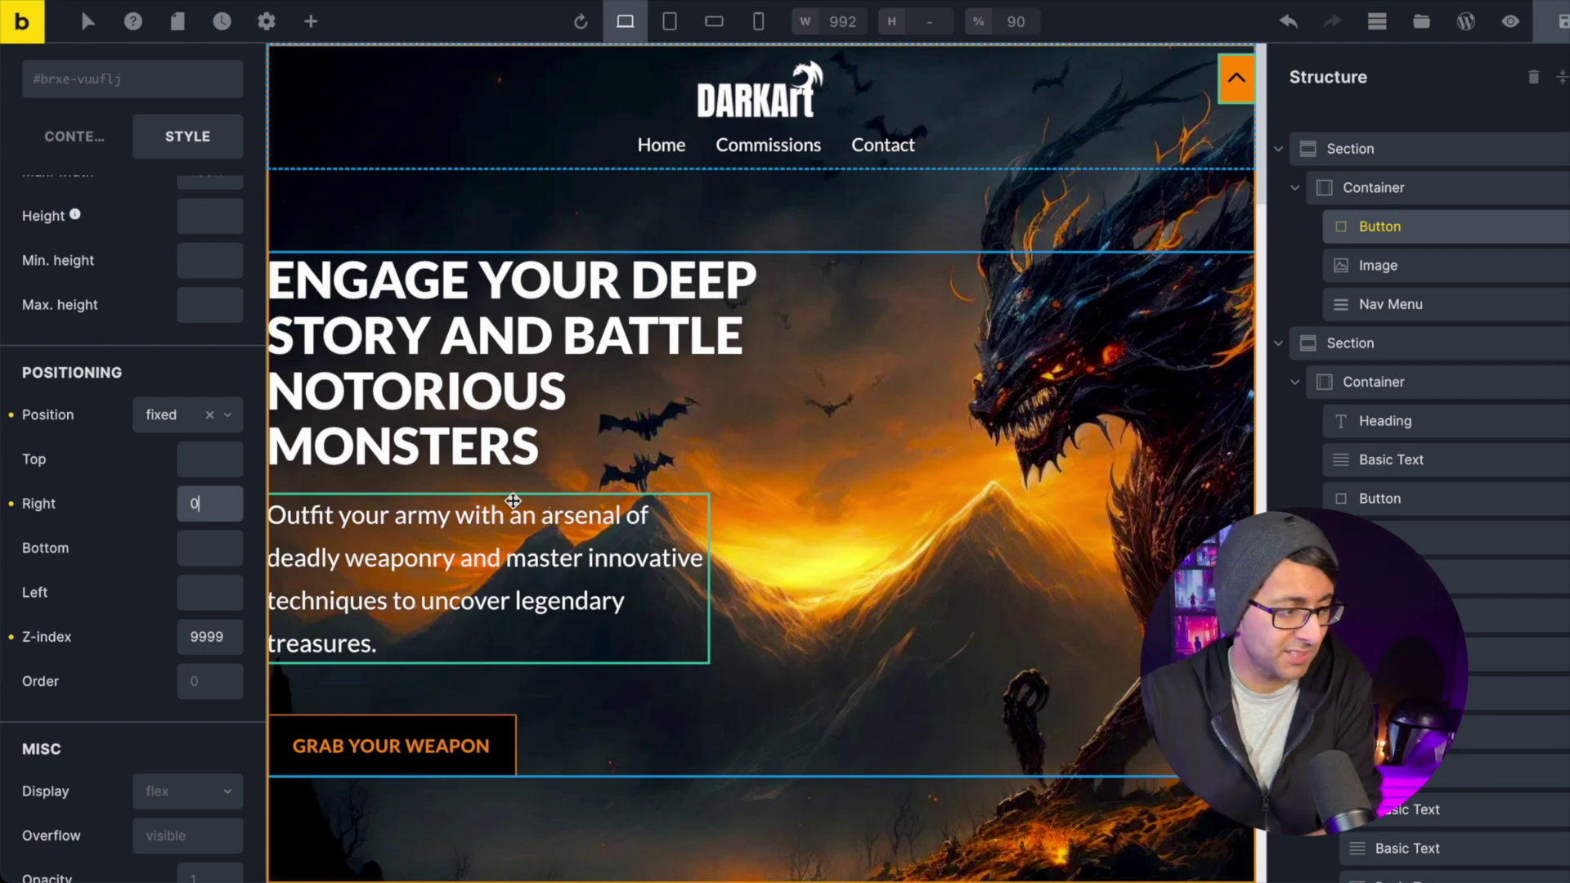
click(204, 541)
text(0)
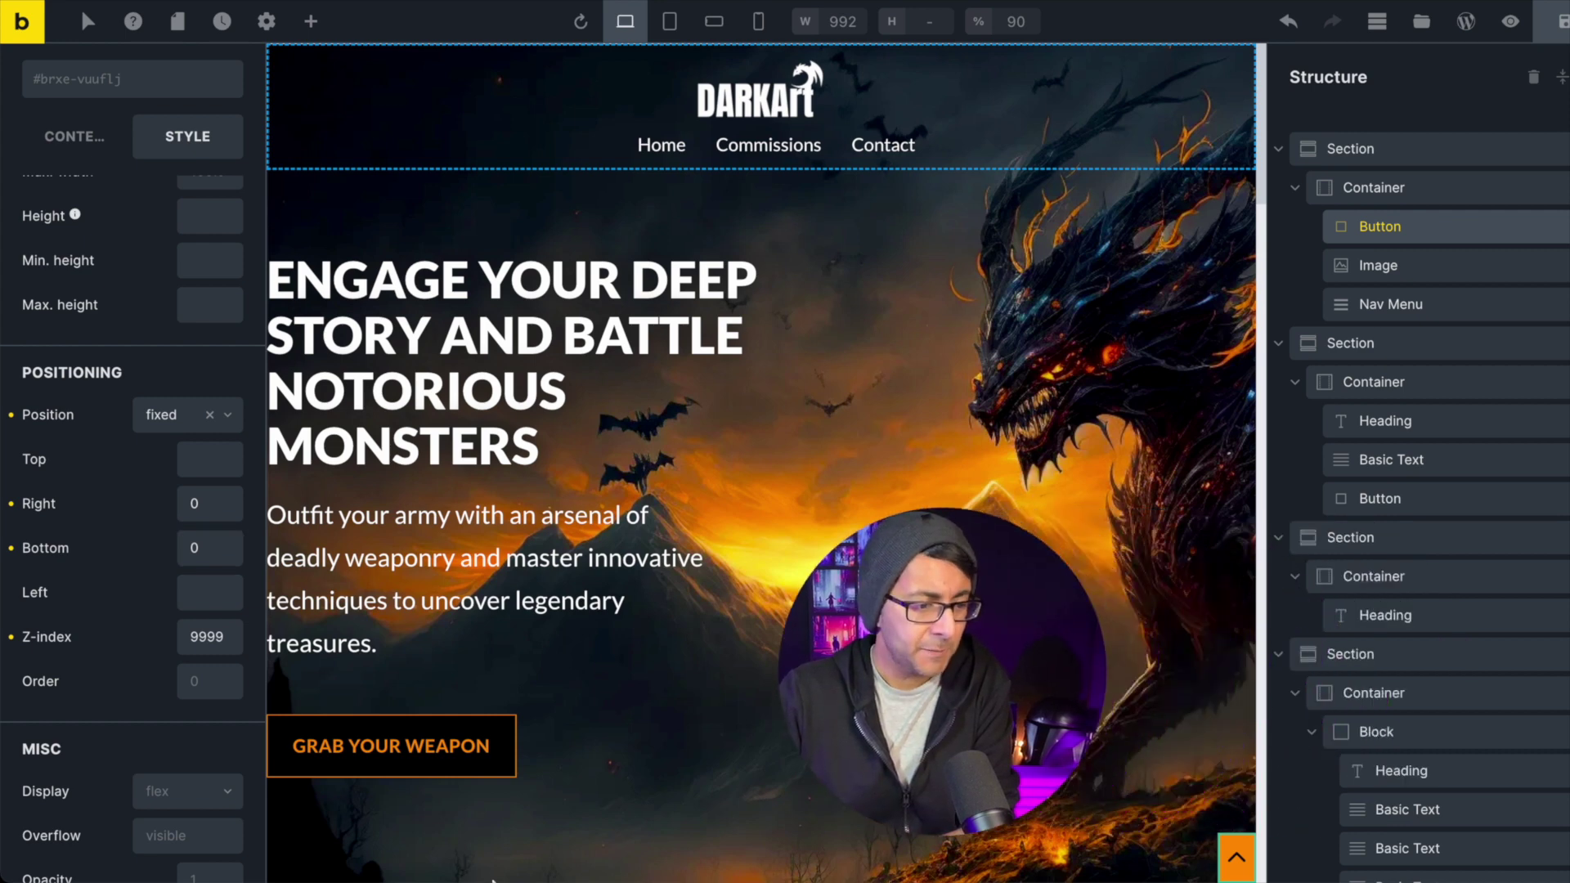
double_click(203, 550)
text(50)
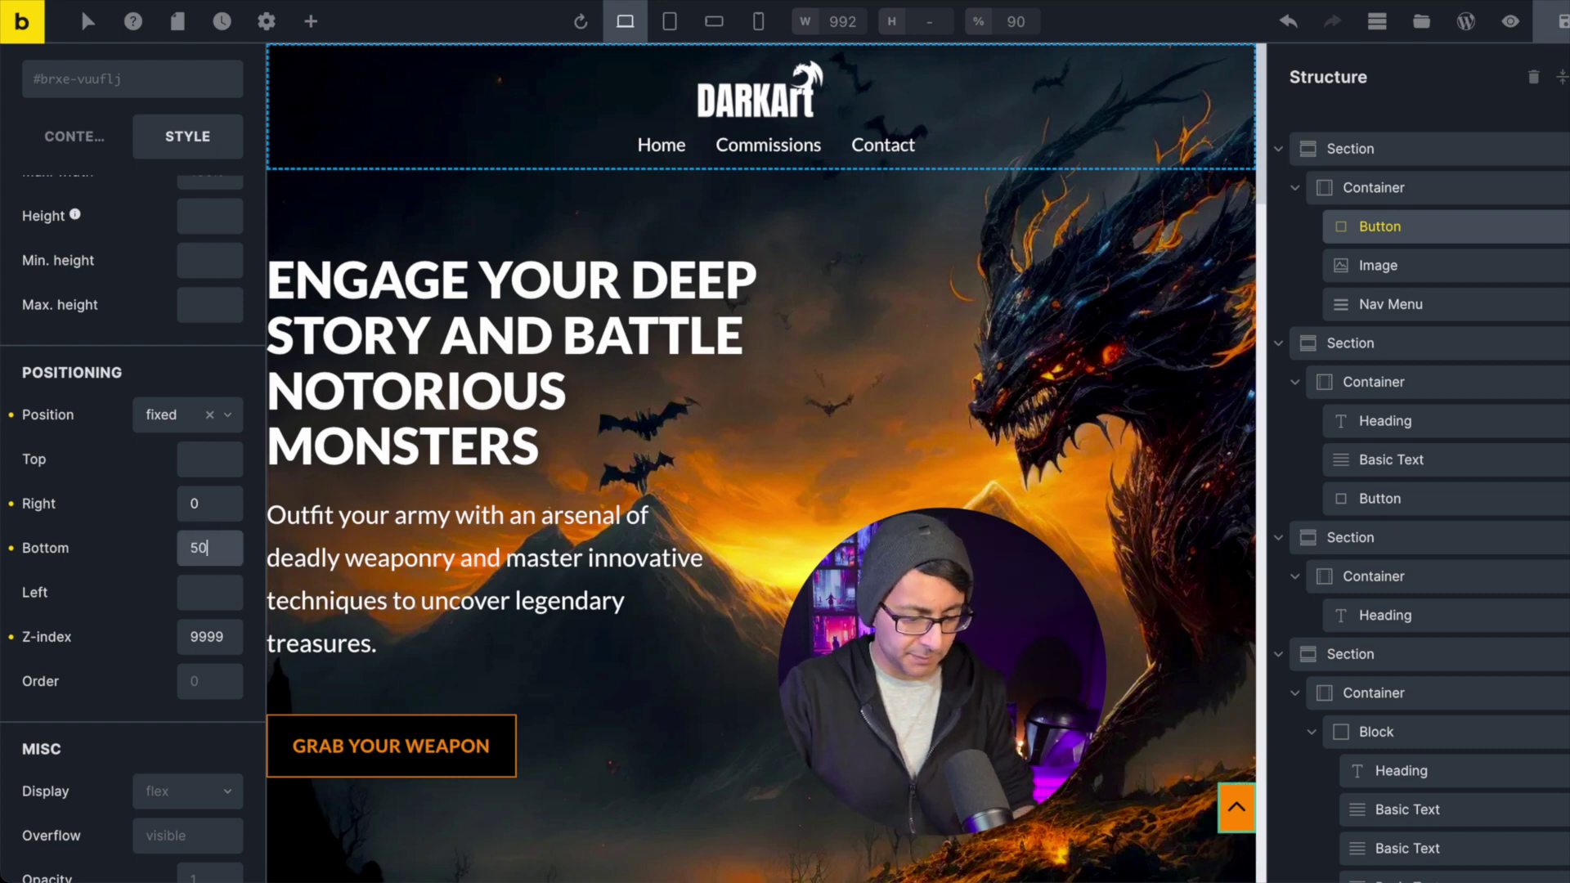
text(%)
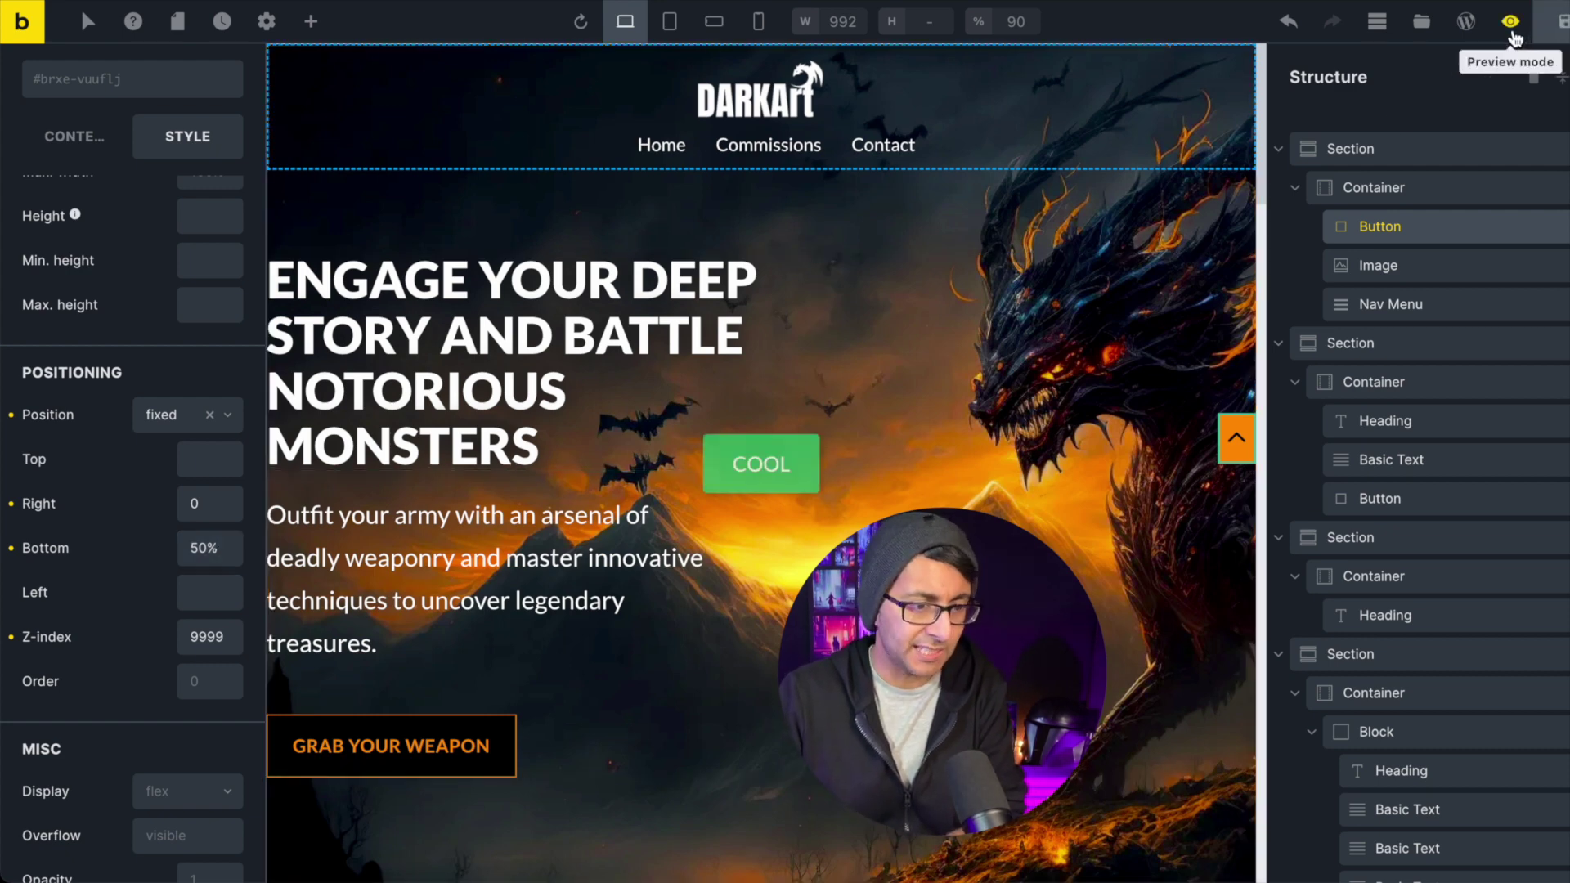
click(1514, 33)
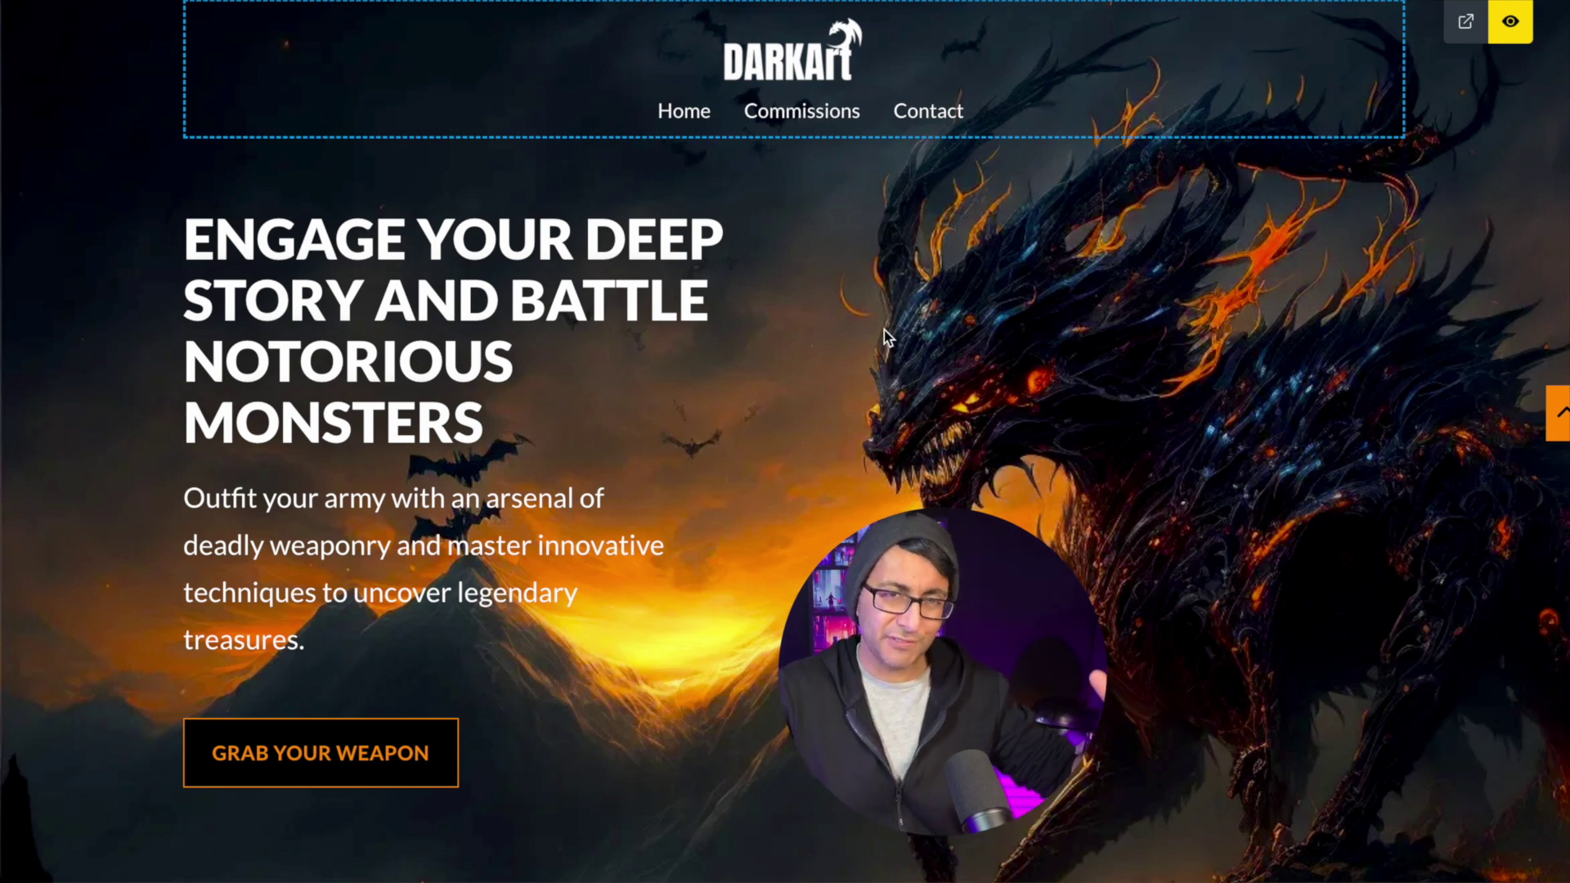
click(1510, 22)
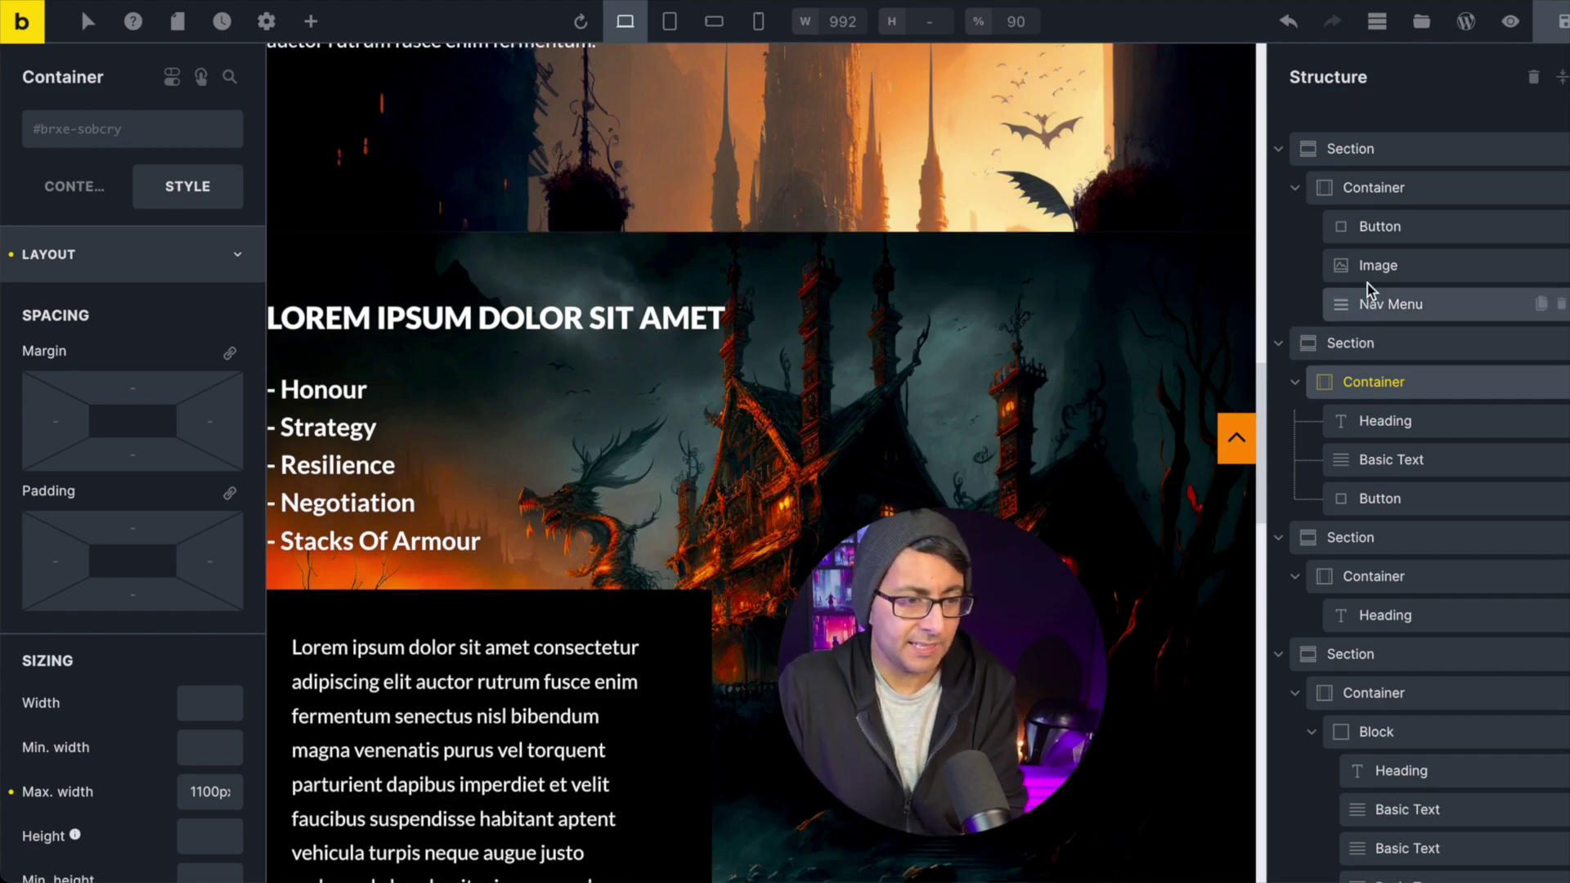
Select the header section and enter 'topsection' in its Style > CSS > CSS ID field
click(1382, 150)
scroll(876, 319, up, 10)
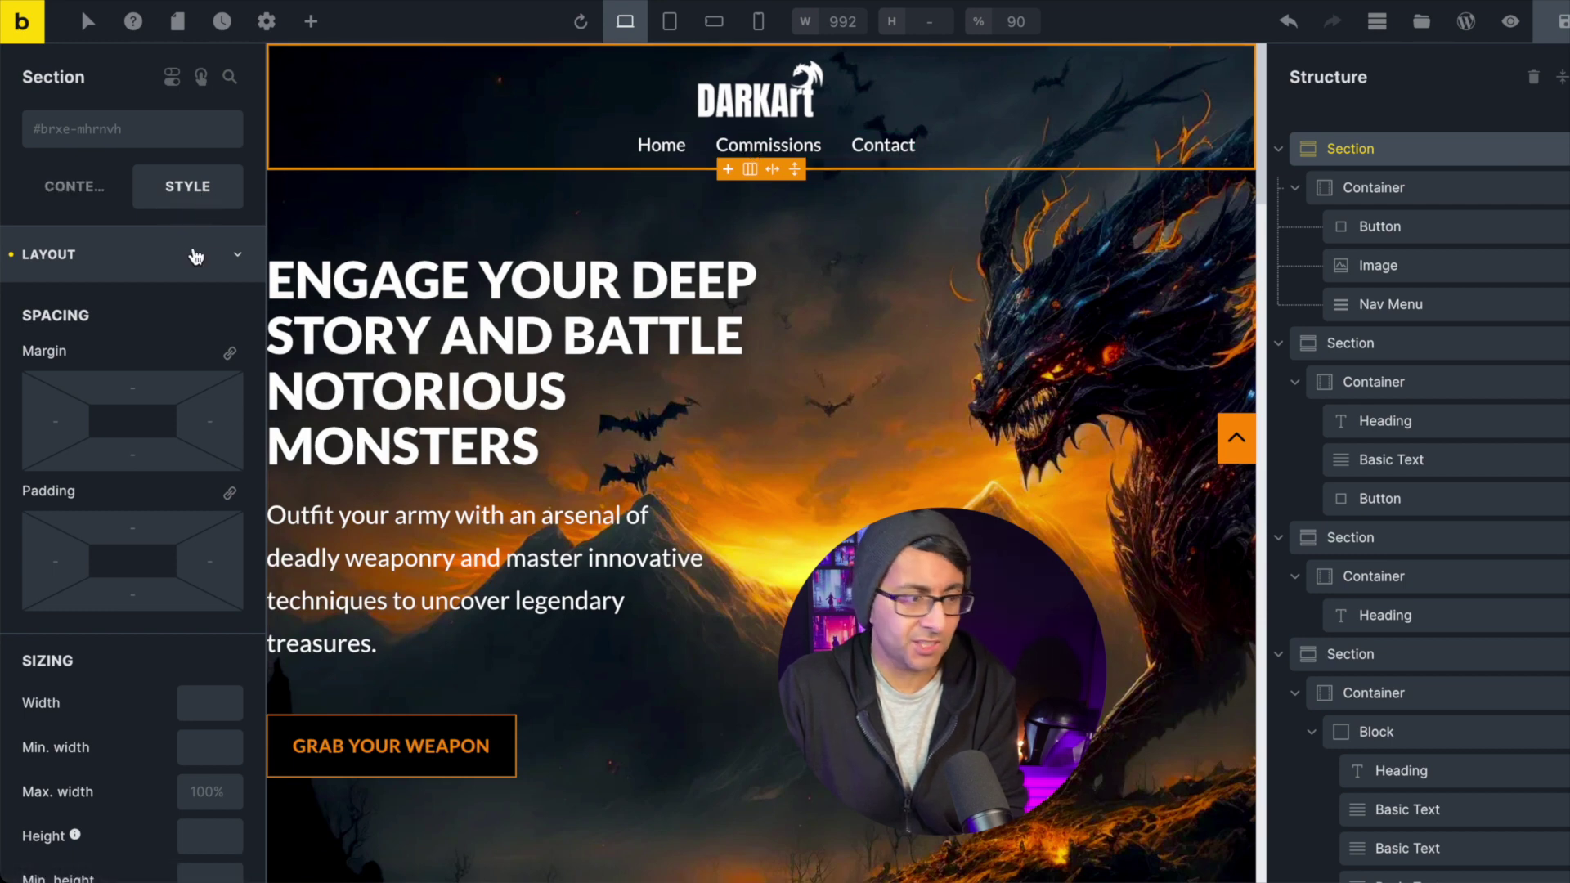
click(224, 256)
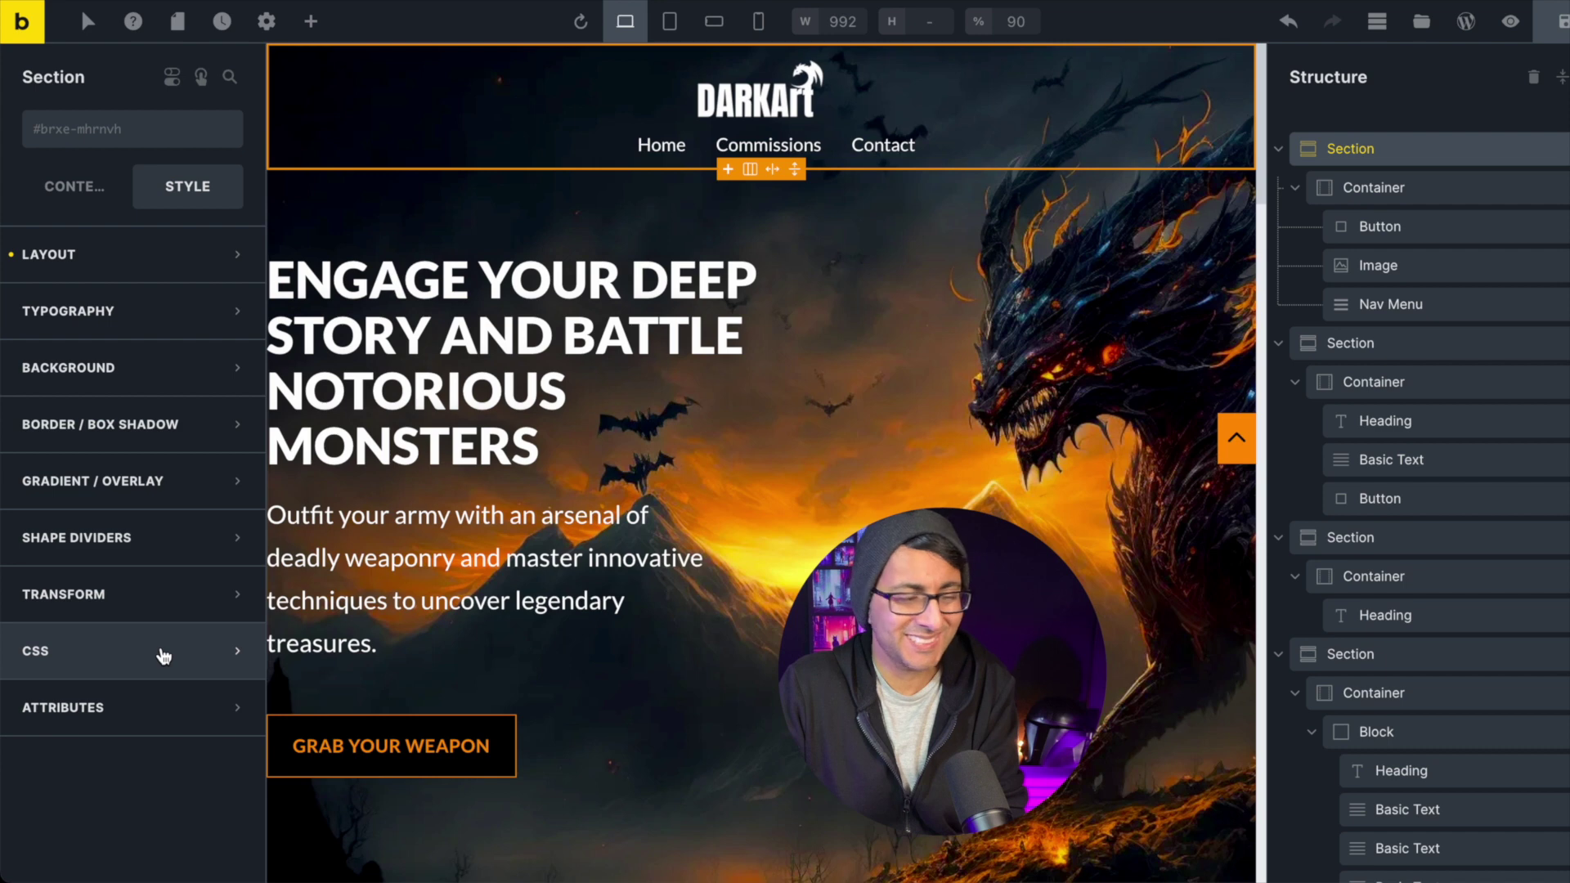
click(162, 654)
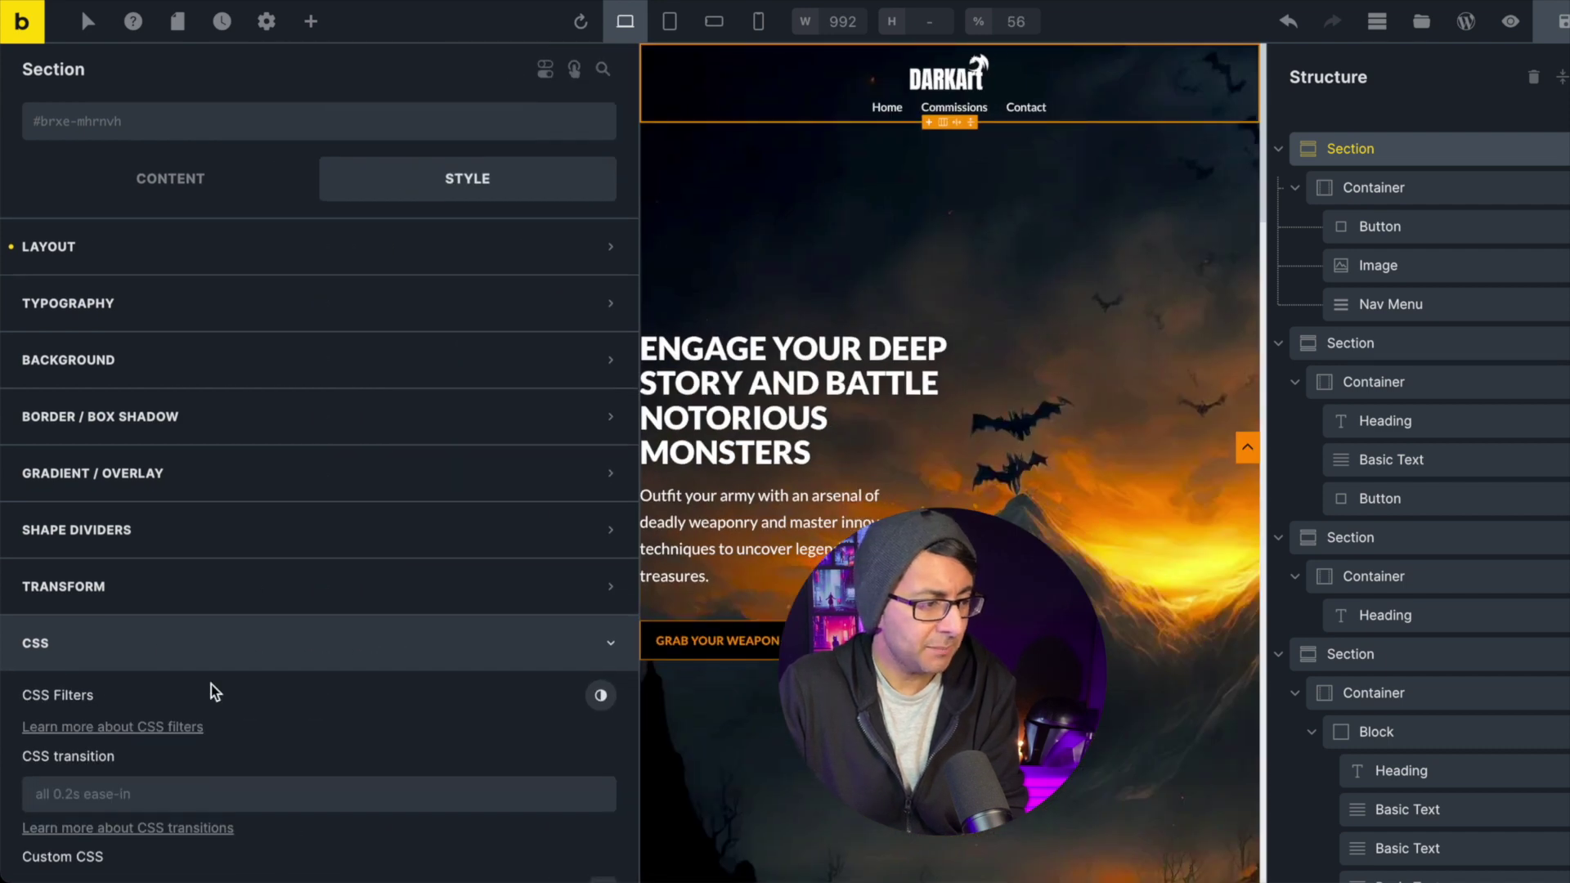
scroll(210, 690, down, 5)
scroll(212, 689, down, 5)
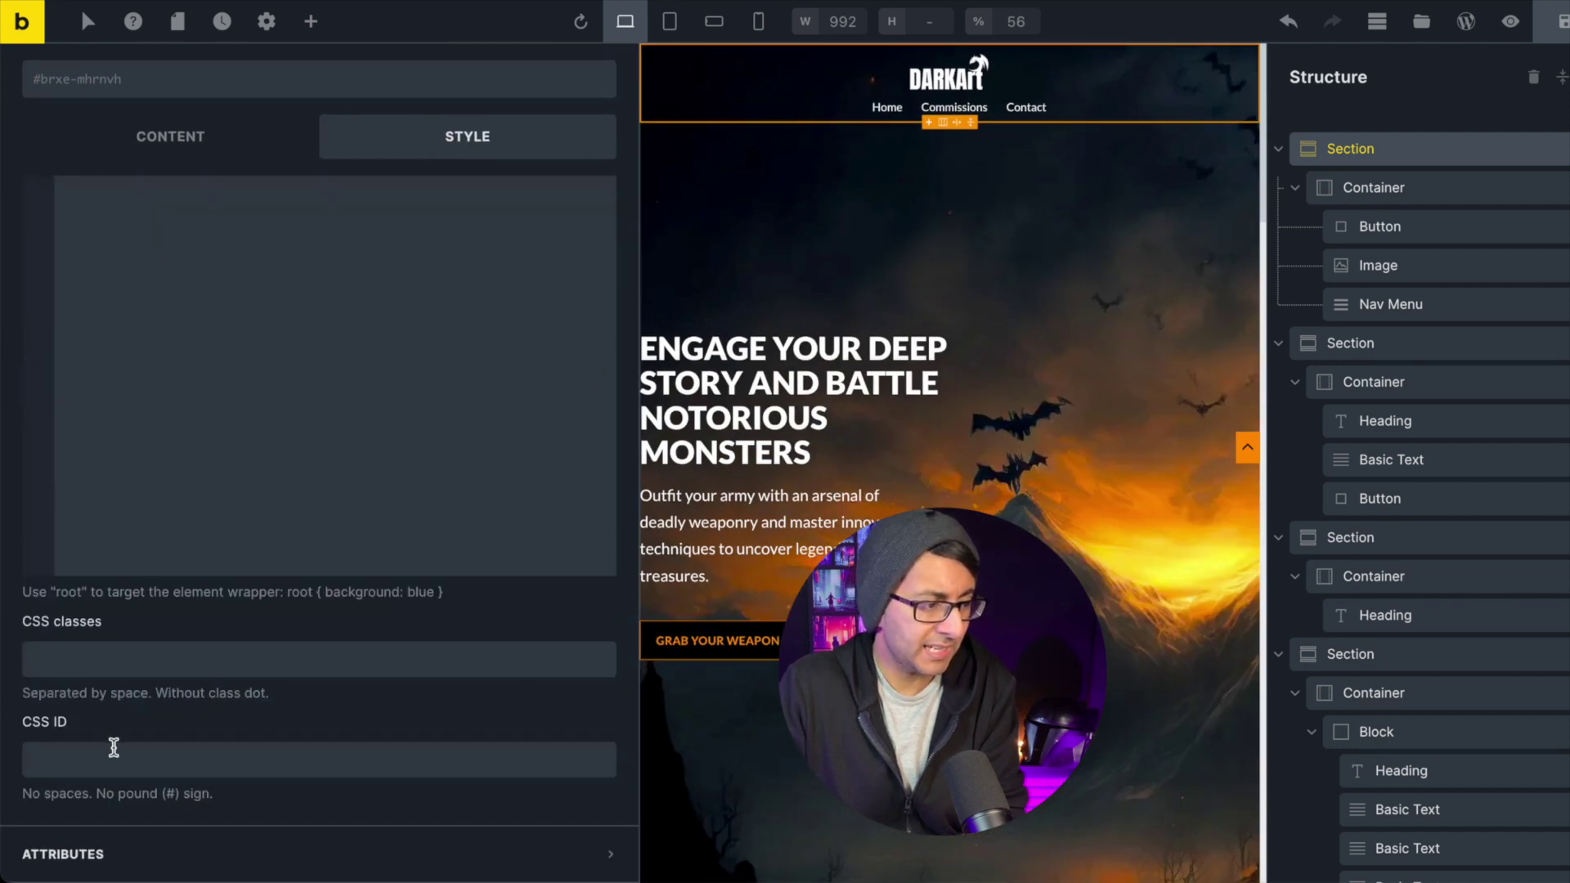
click(123, 750)
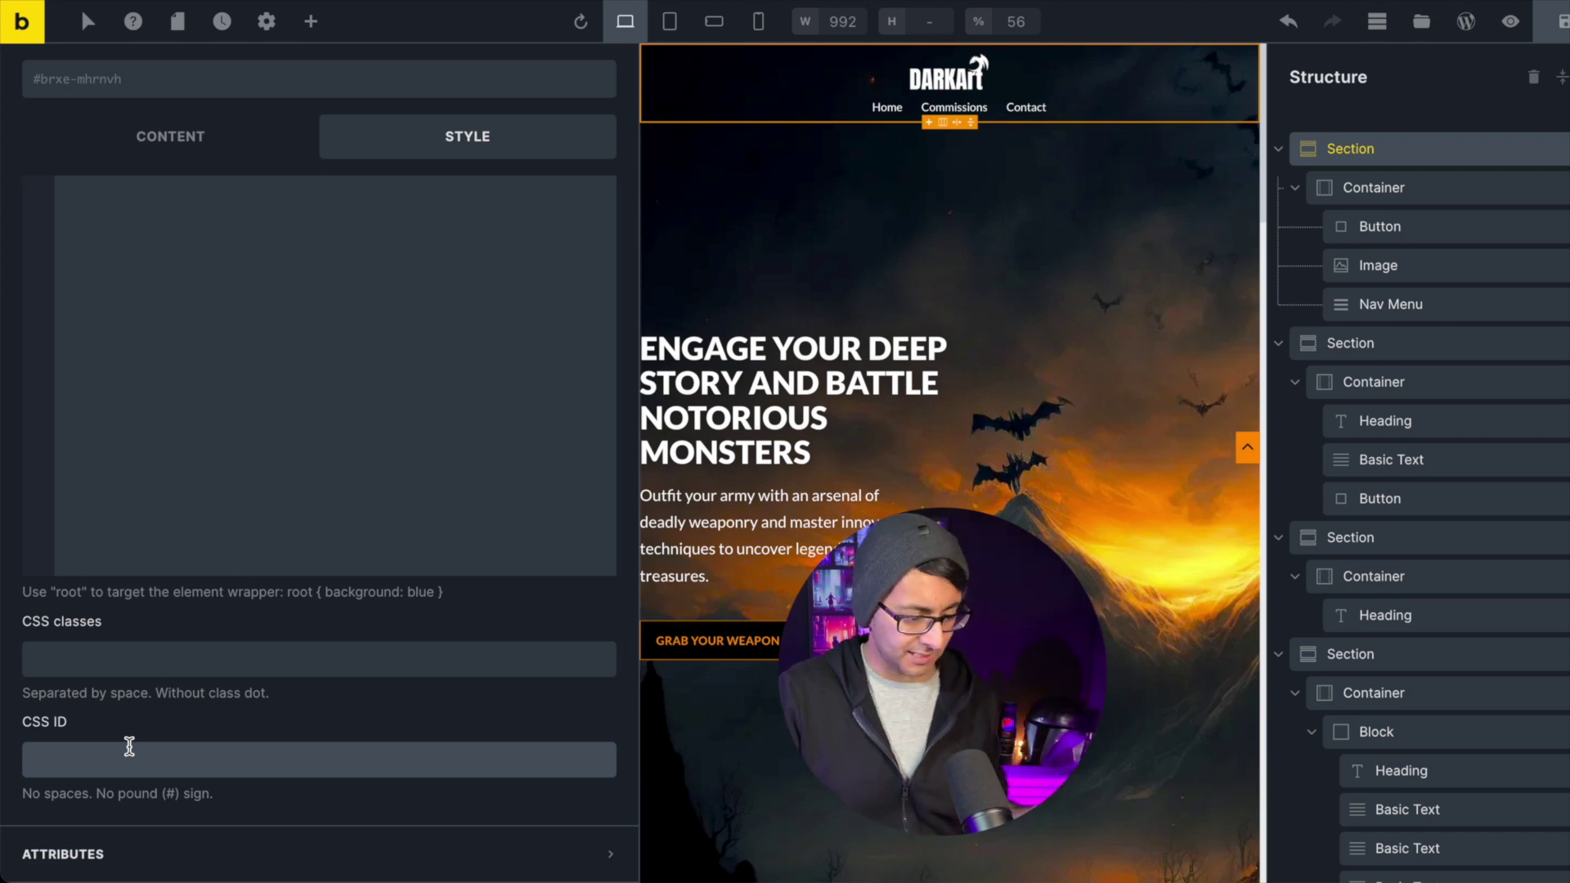
text(topsection)
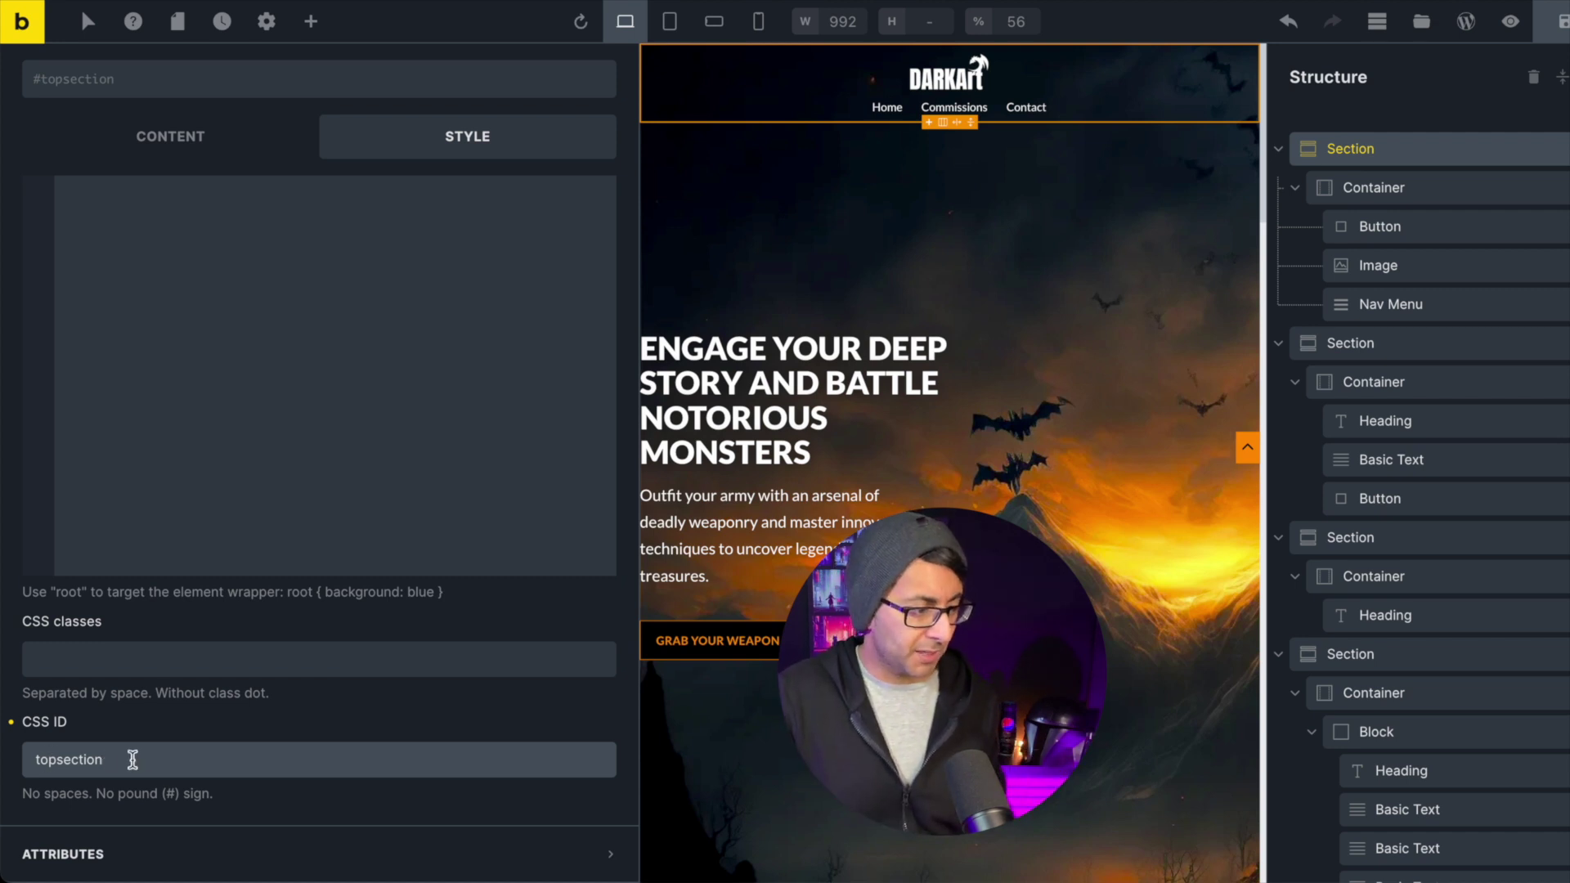
drag(129, 756, 4, 765)
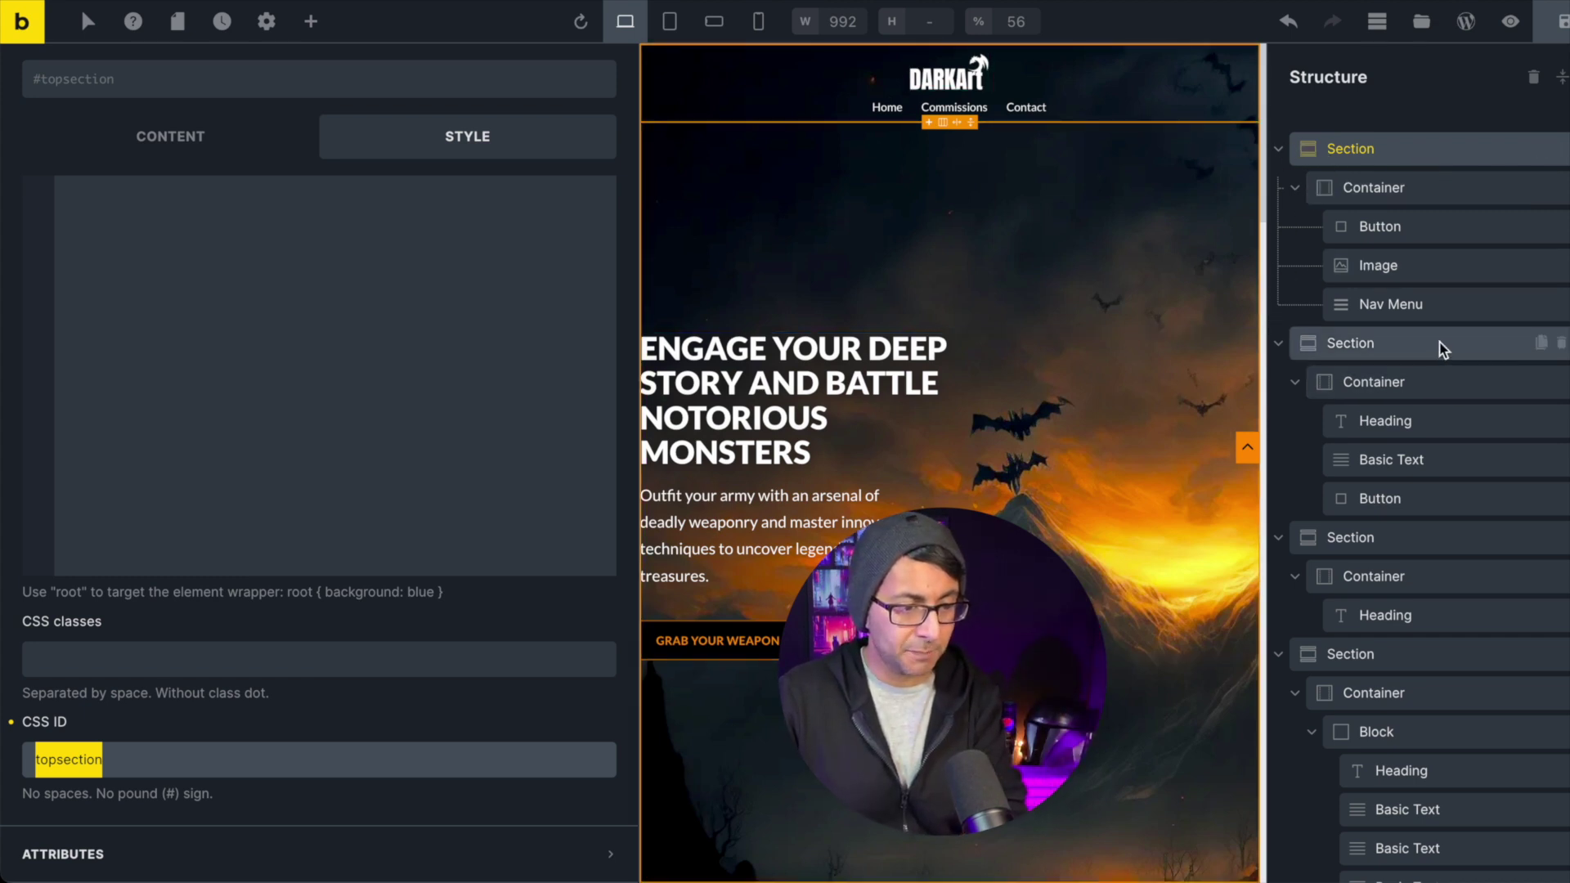
click(1420, 228)
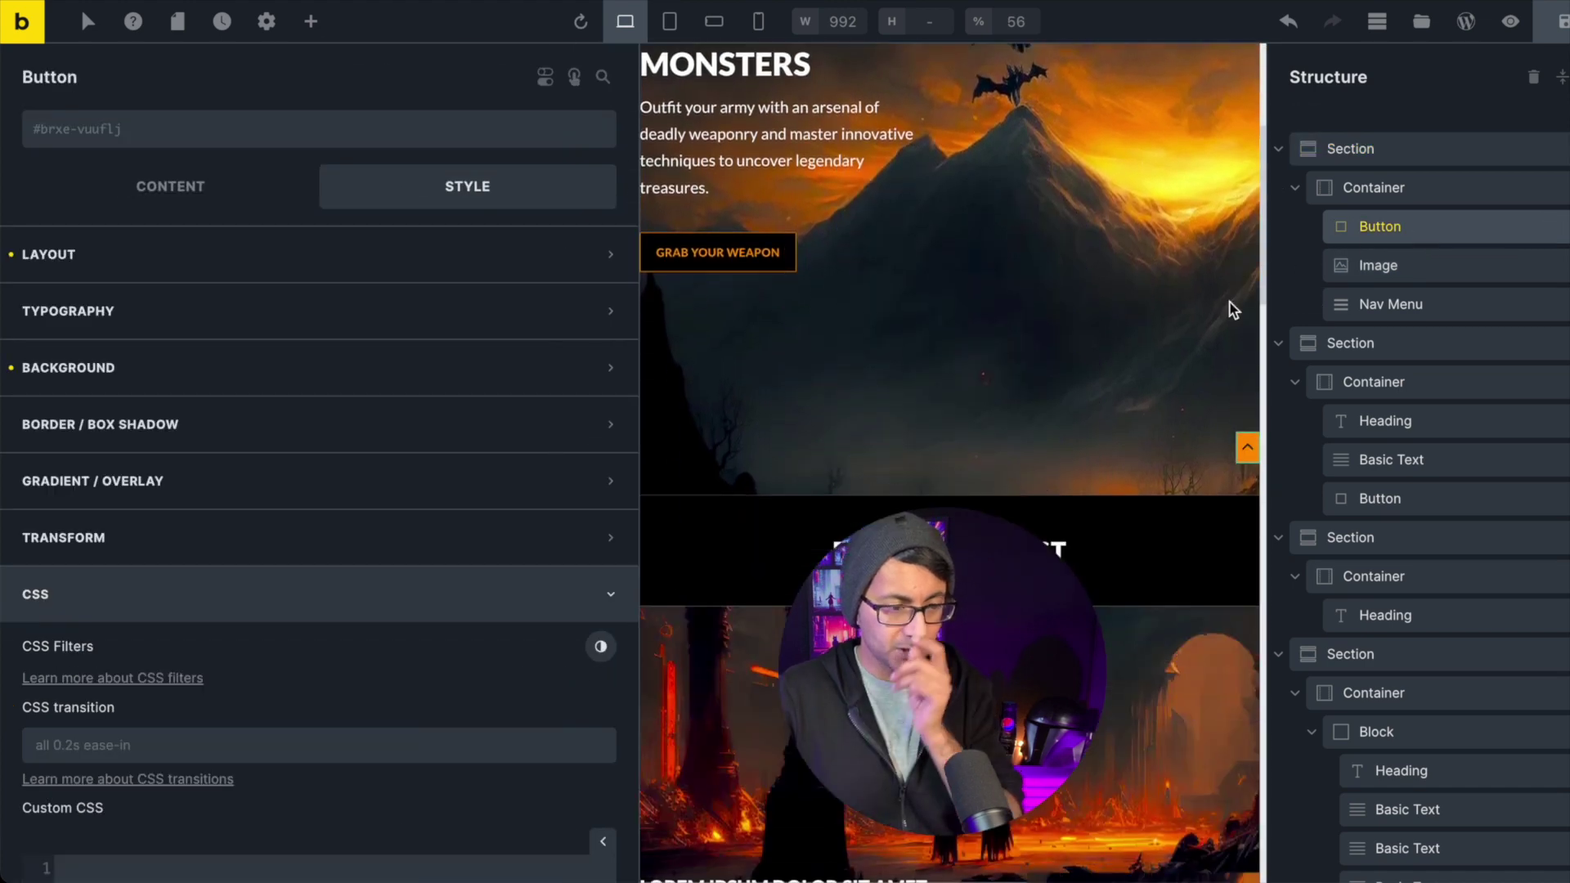
Set the chevron button's link type to Dynamic Data with target '#topsection'
click(147, 185)
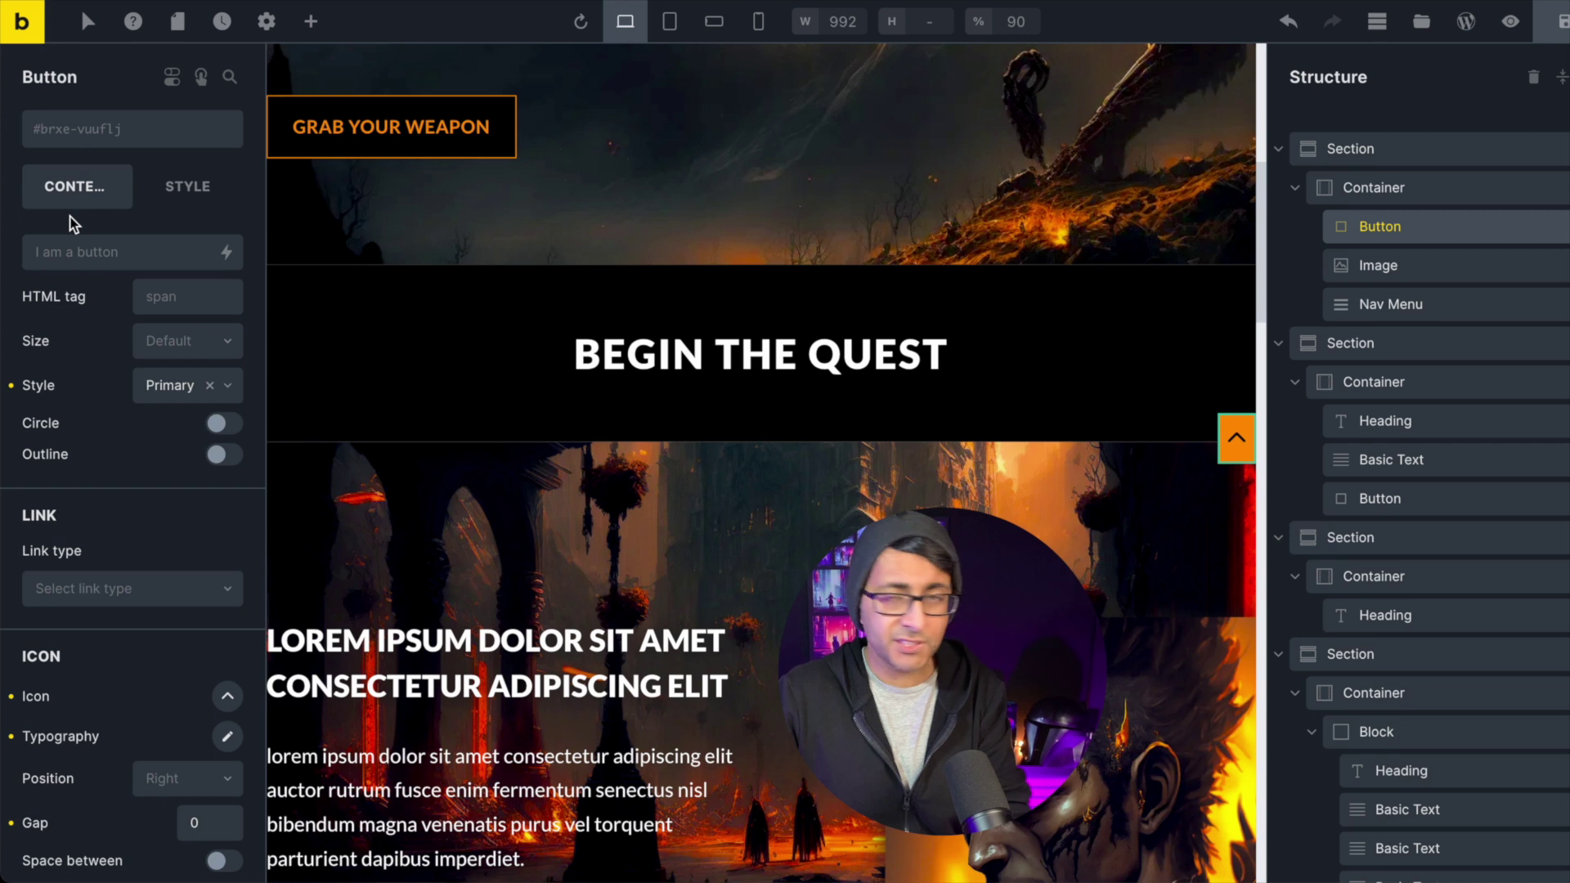
scroll(97, 582, down, 1)
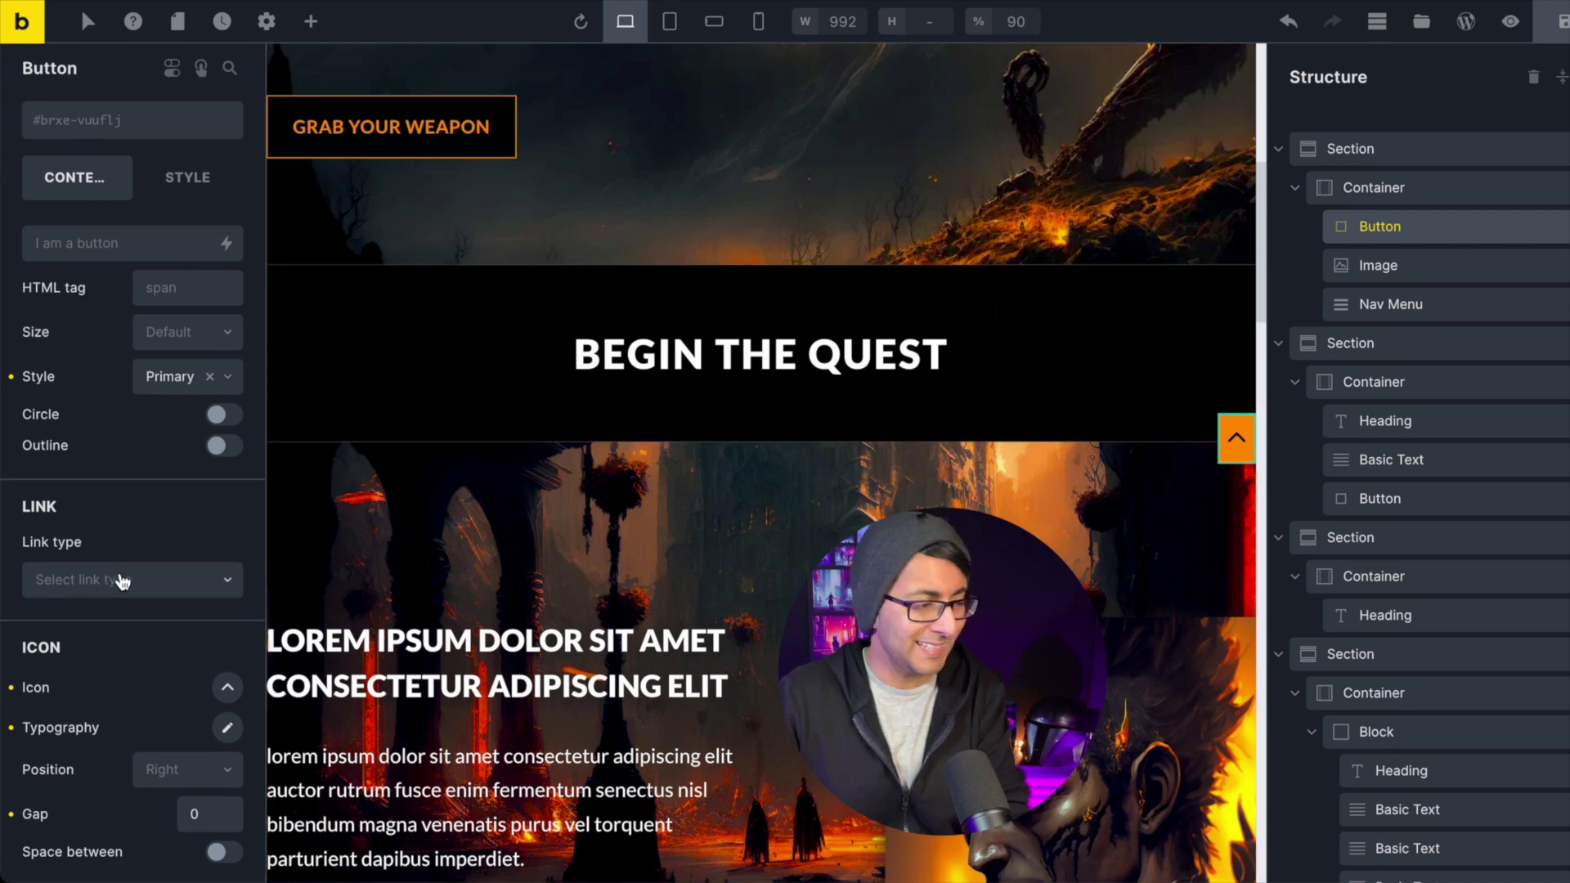
click(121, 582)
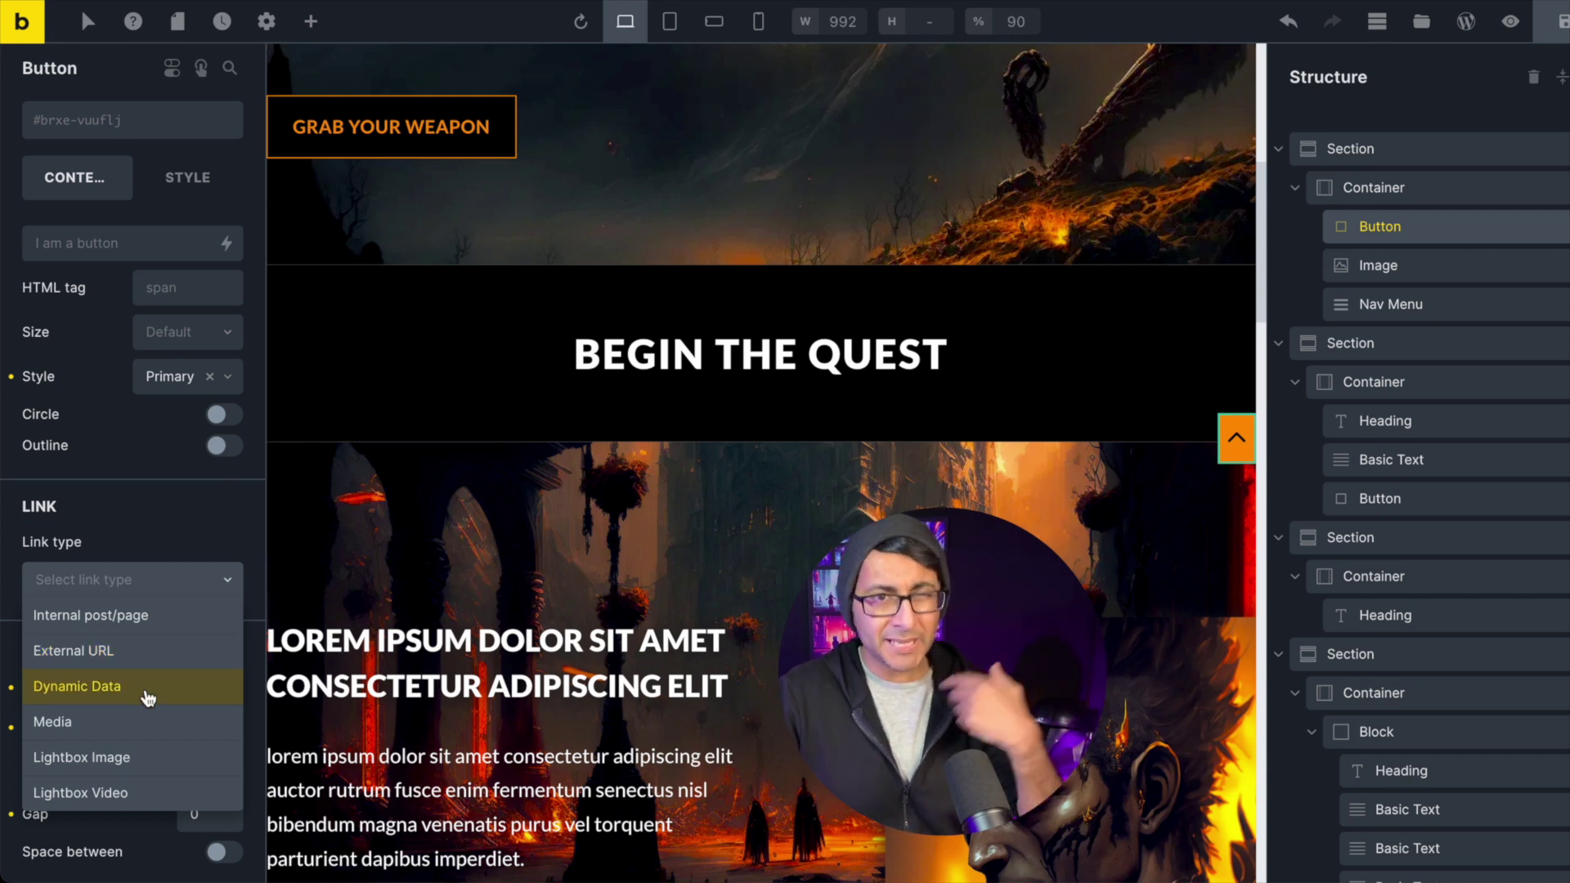
click(147, 697)
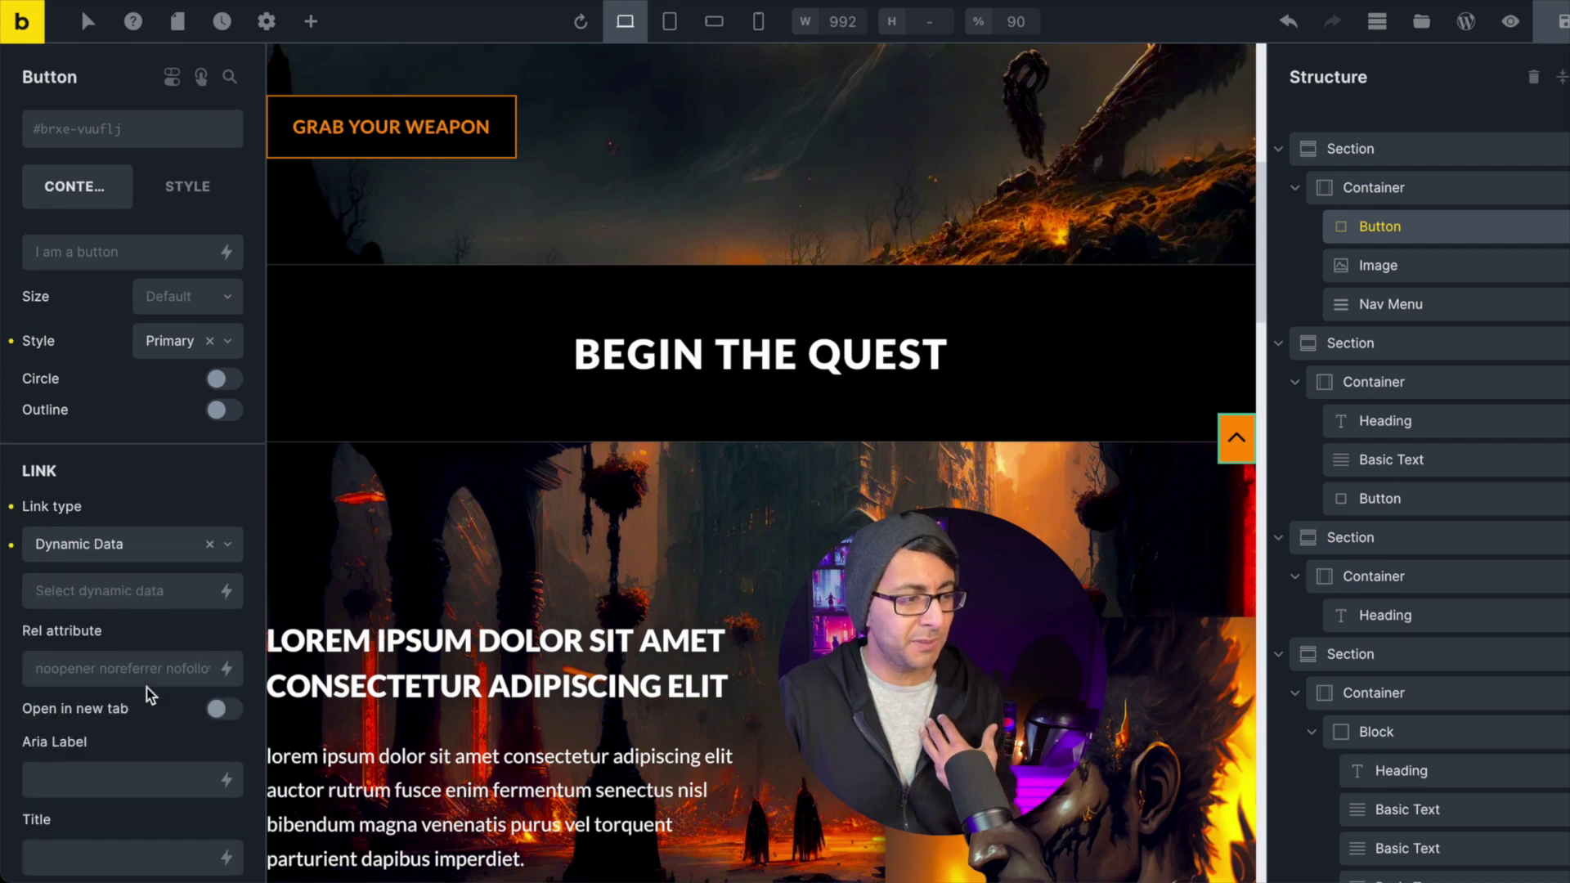
click(145, 593)
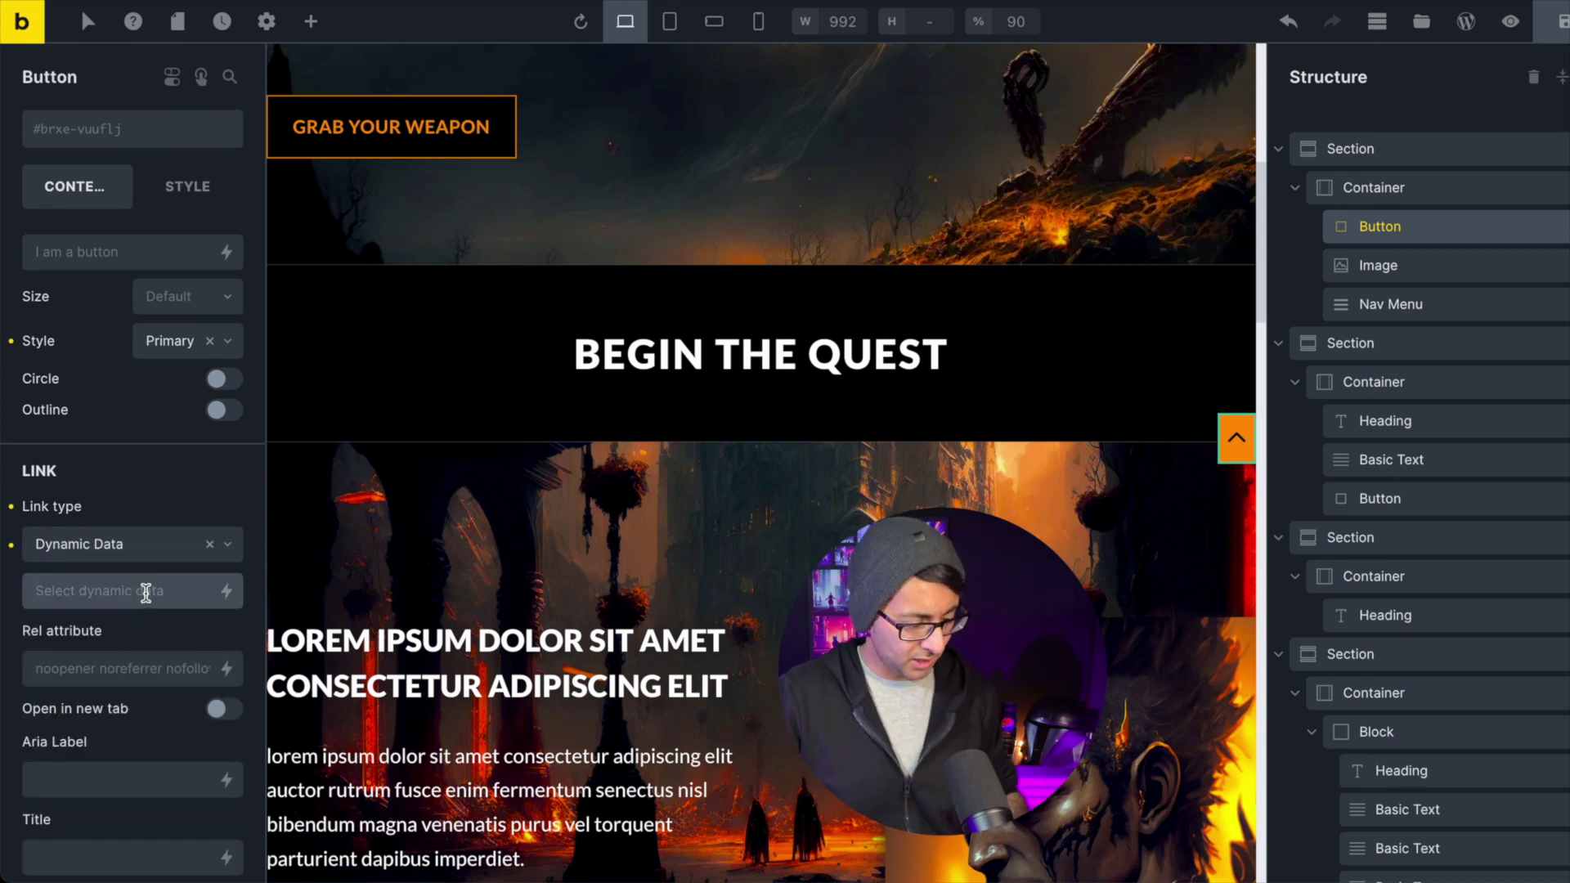
text(#)
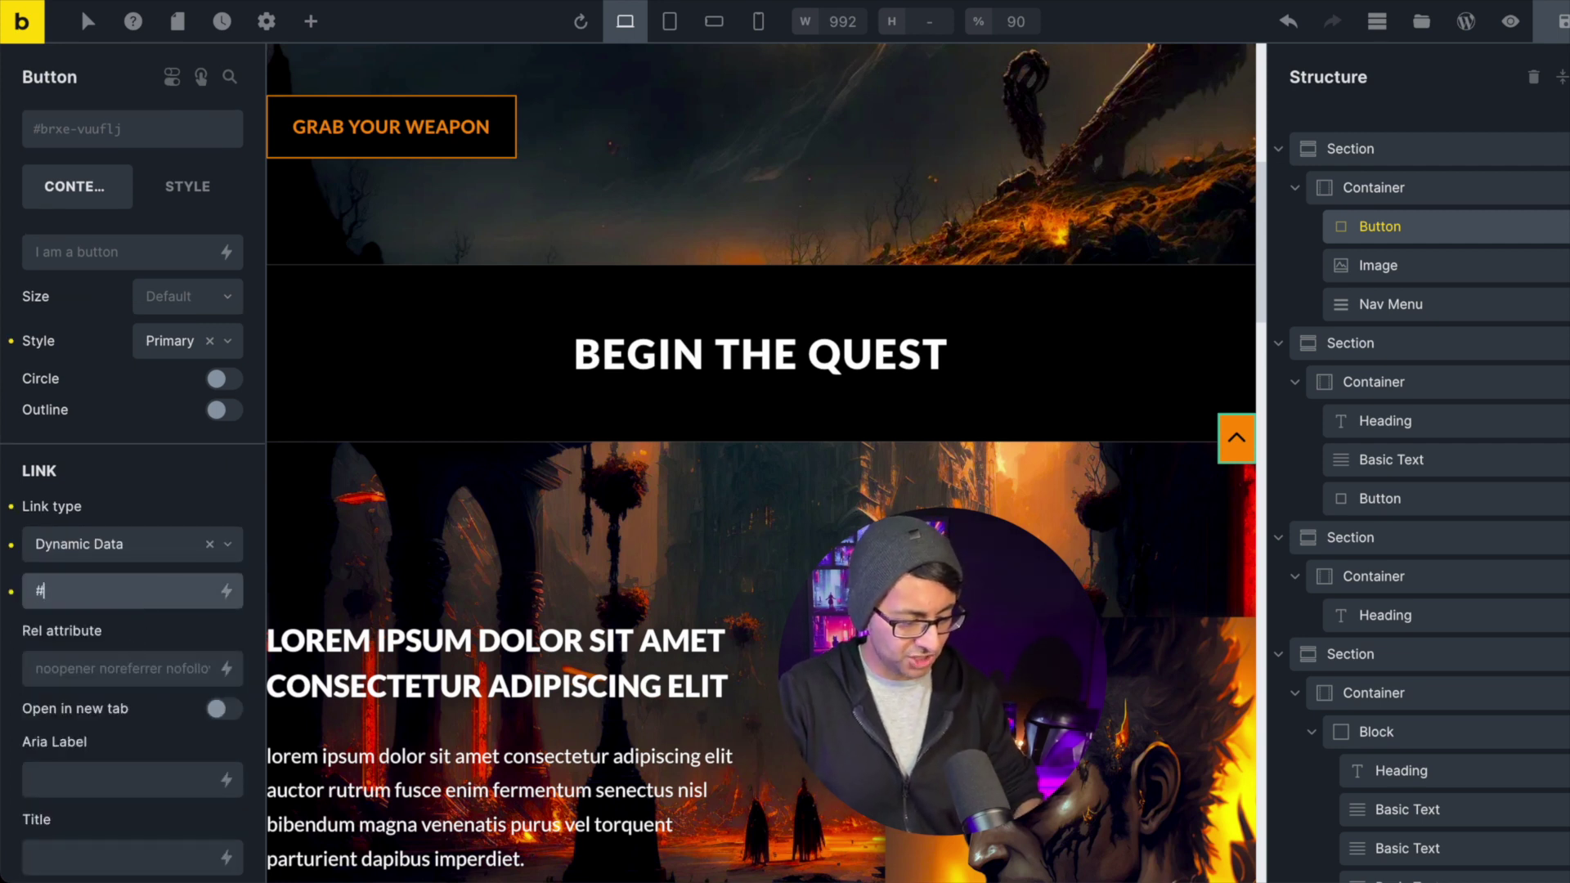
text(to)
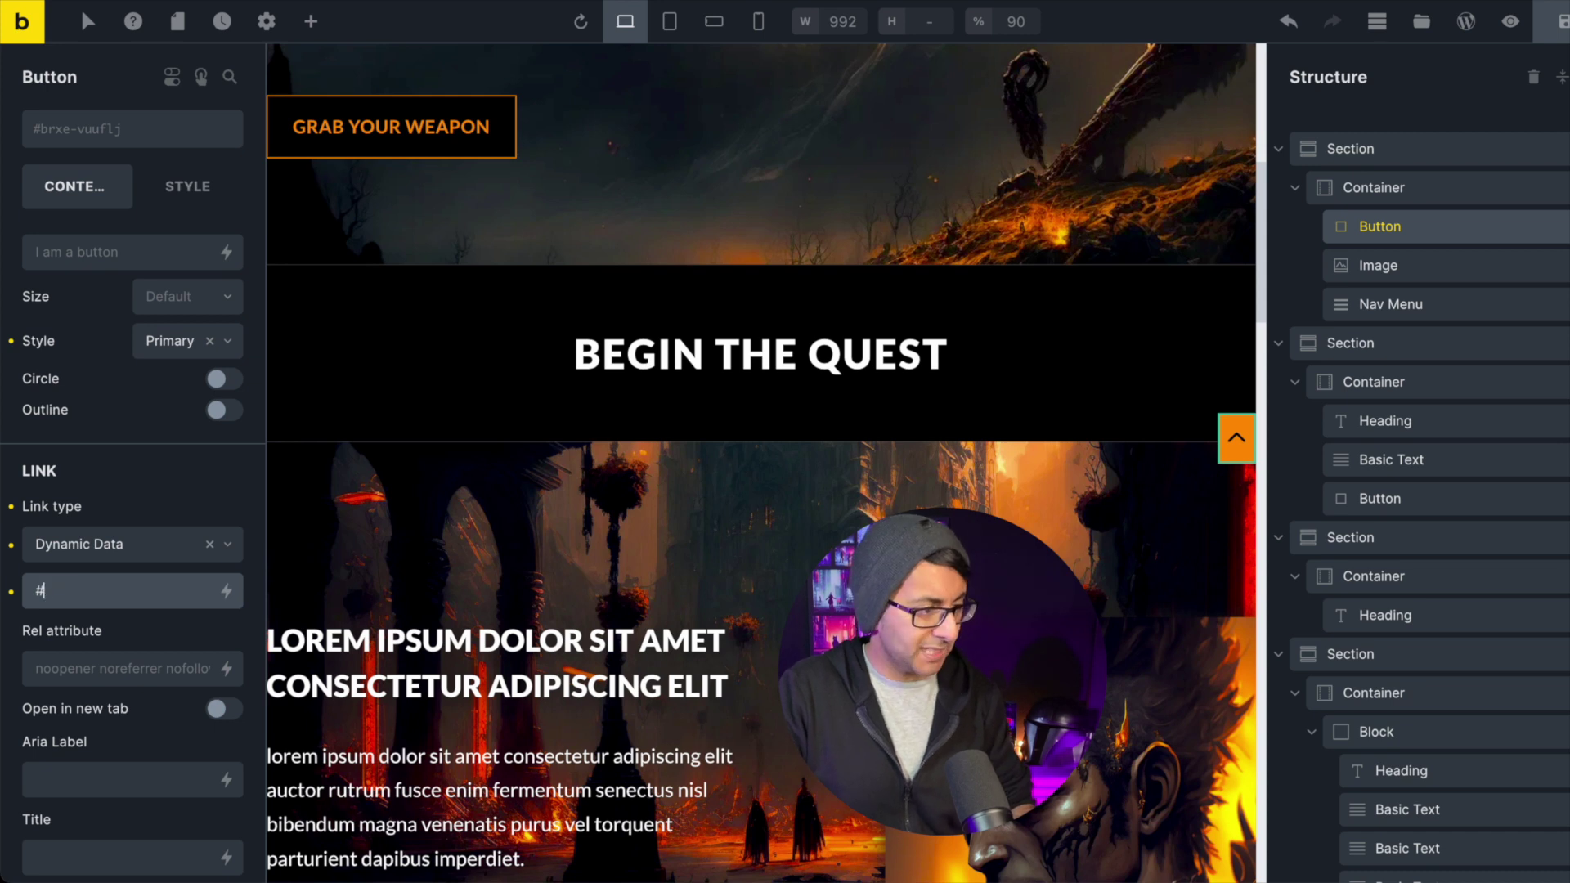
text(topsection)
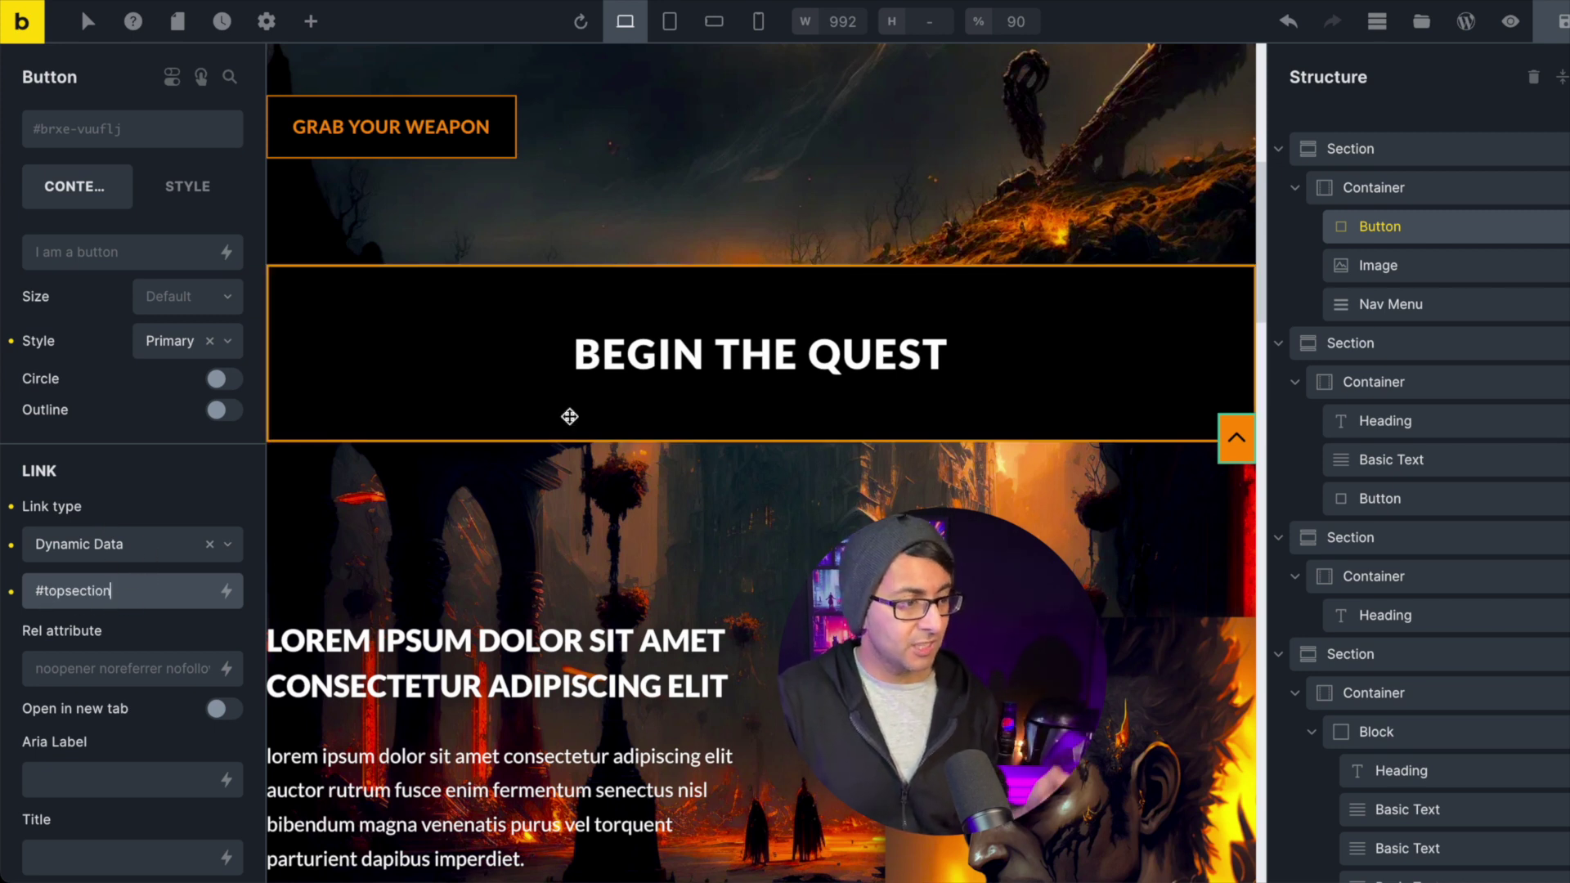
click(1511, 21)
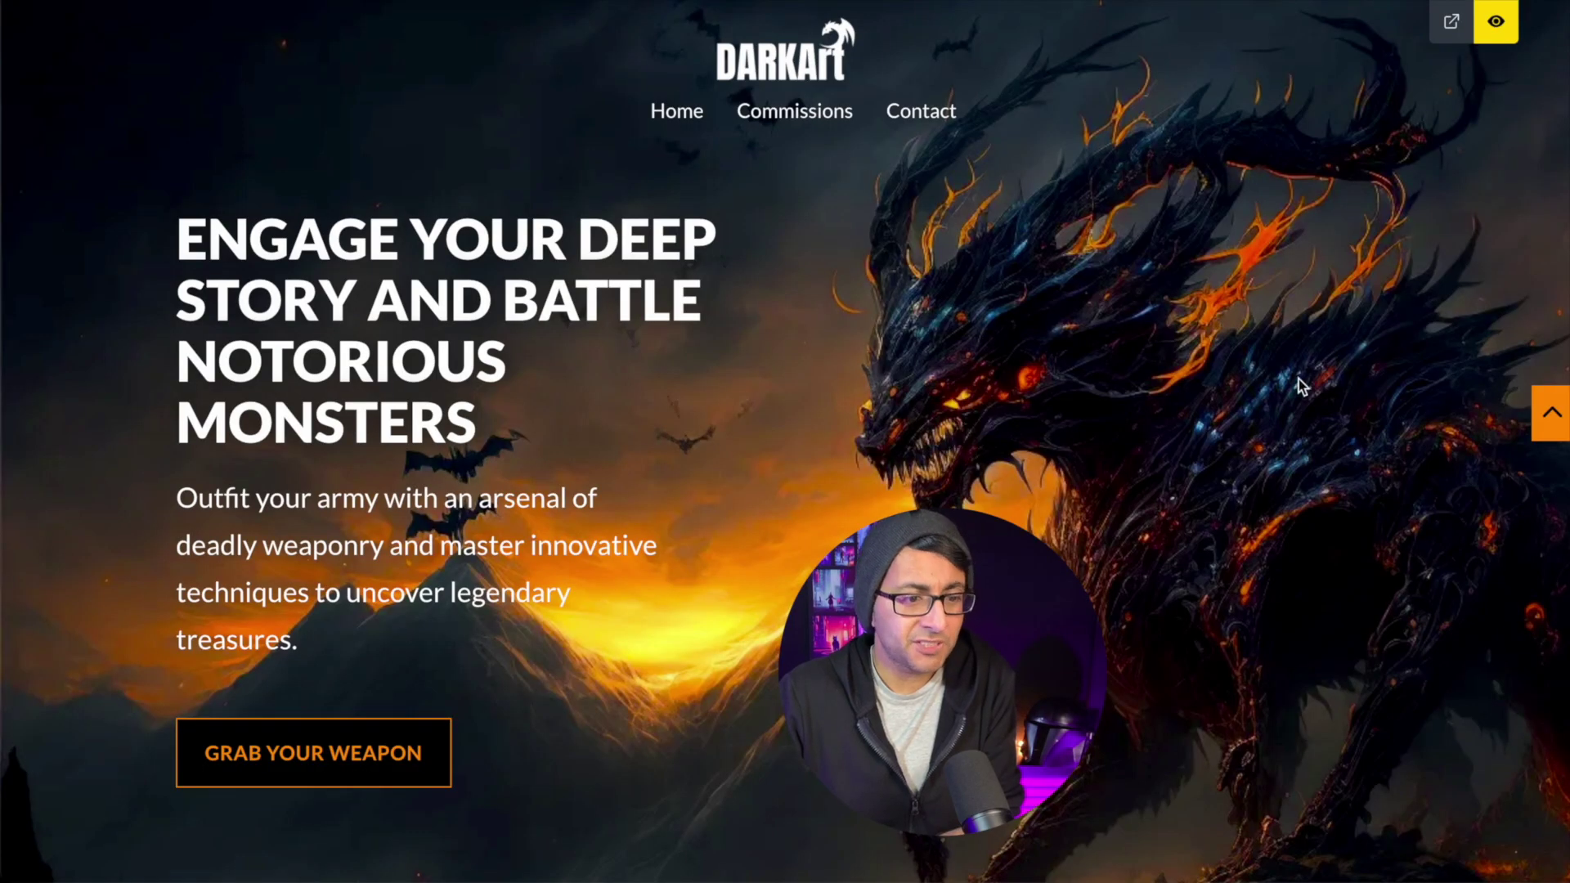
Scroll the preview down to the gallery, with the chevron button fixed at the right edge
scroll(1312, 378, down, 5)
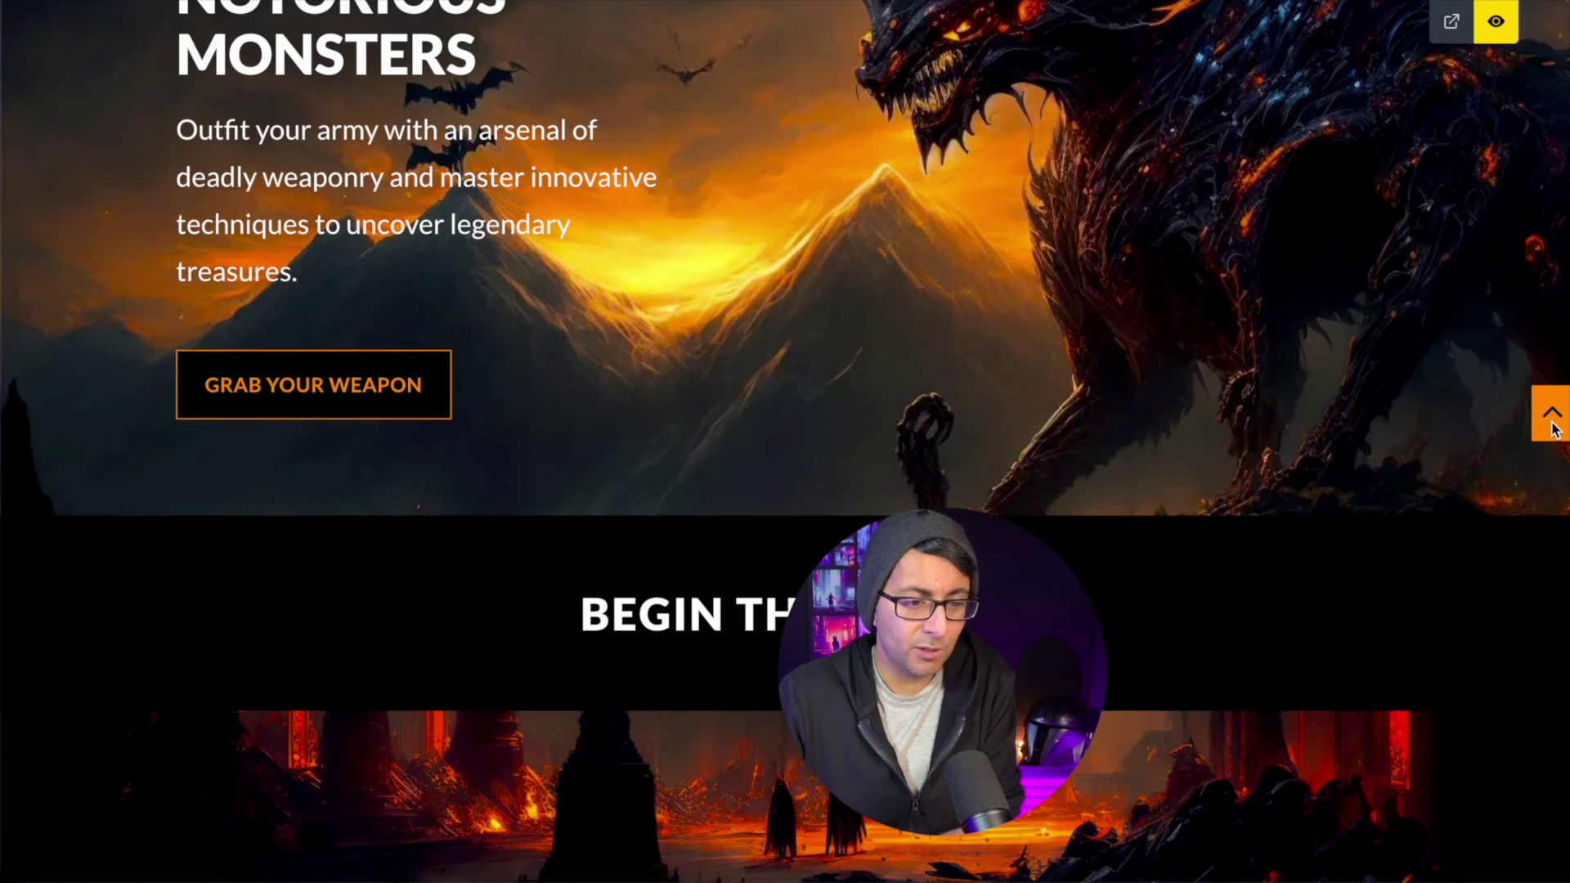
scroll(1270, 402, down, 10)
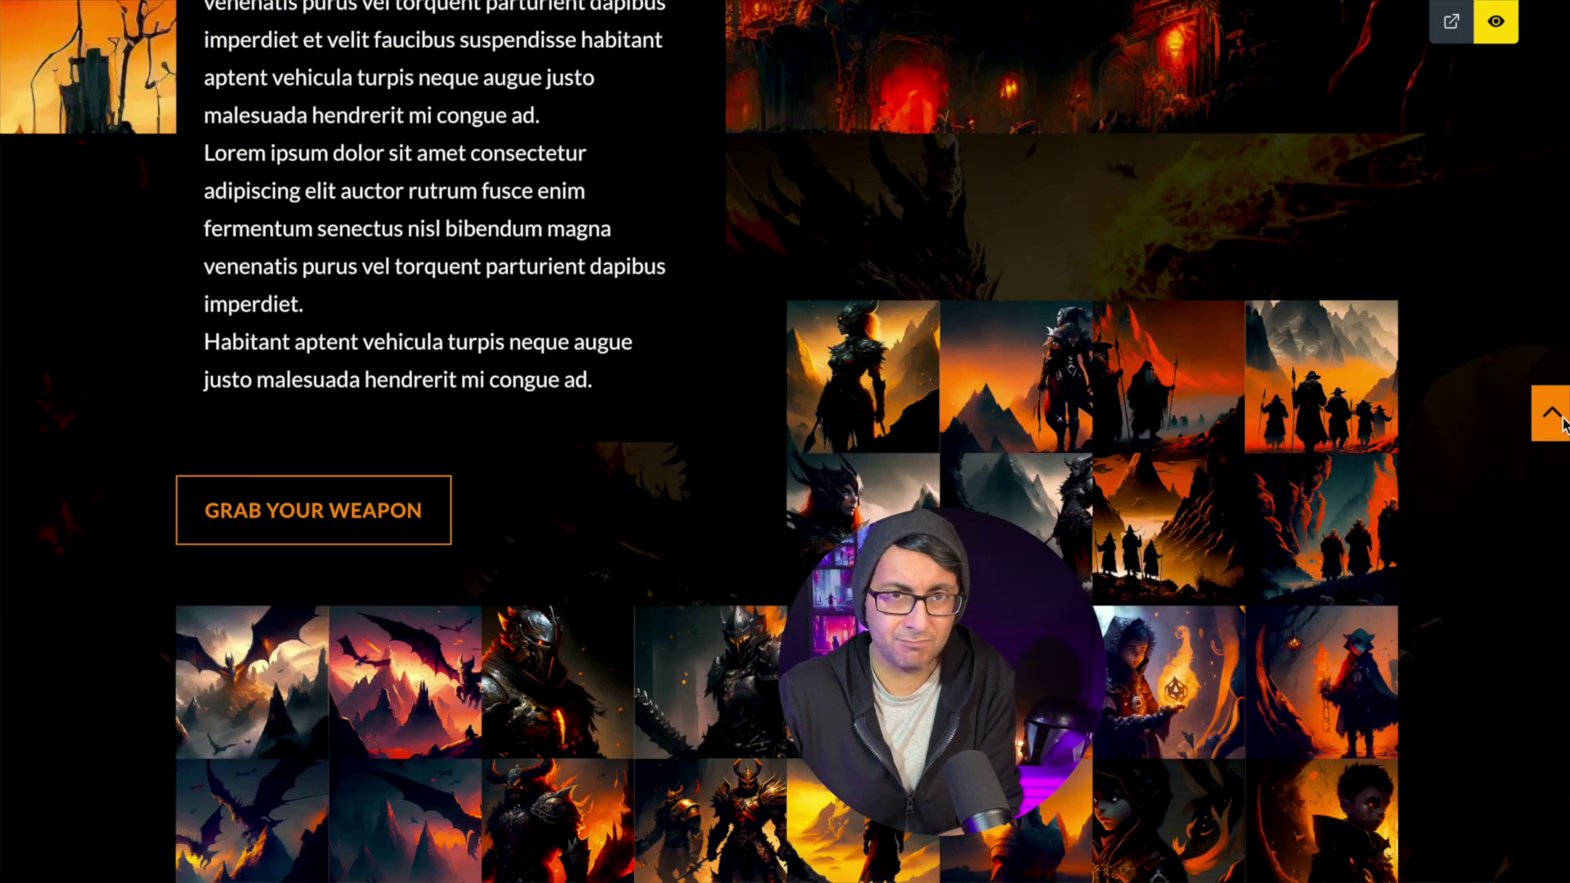
click(1449, 24)
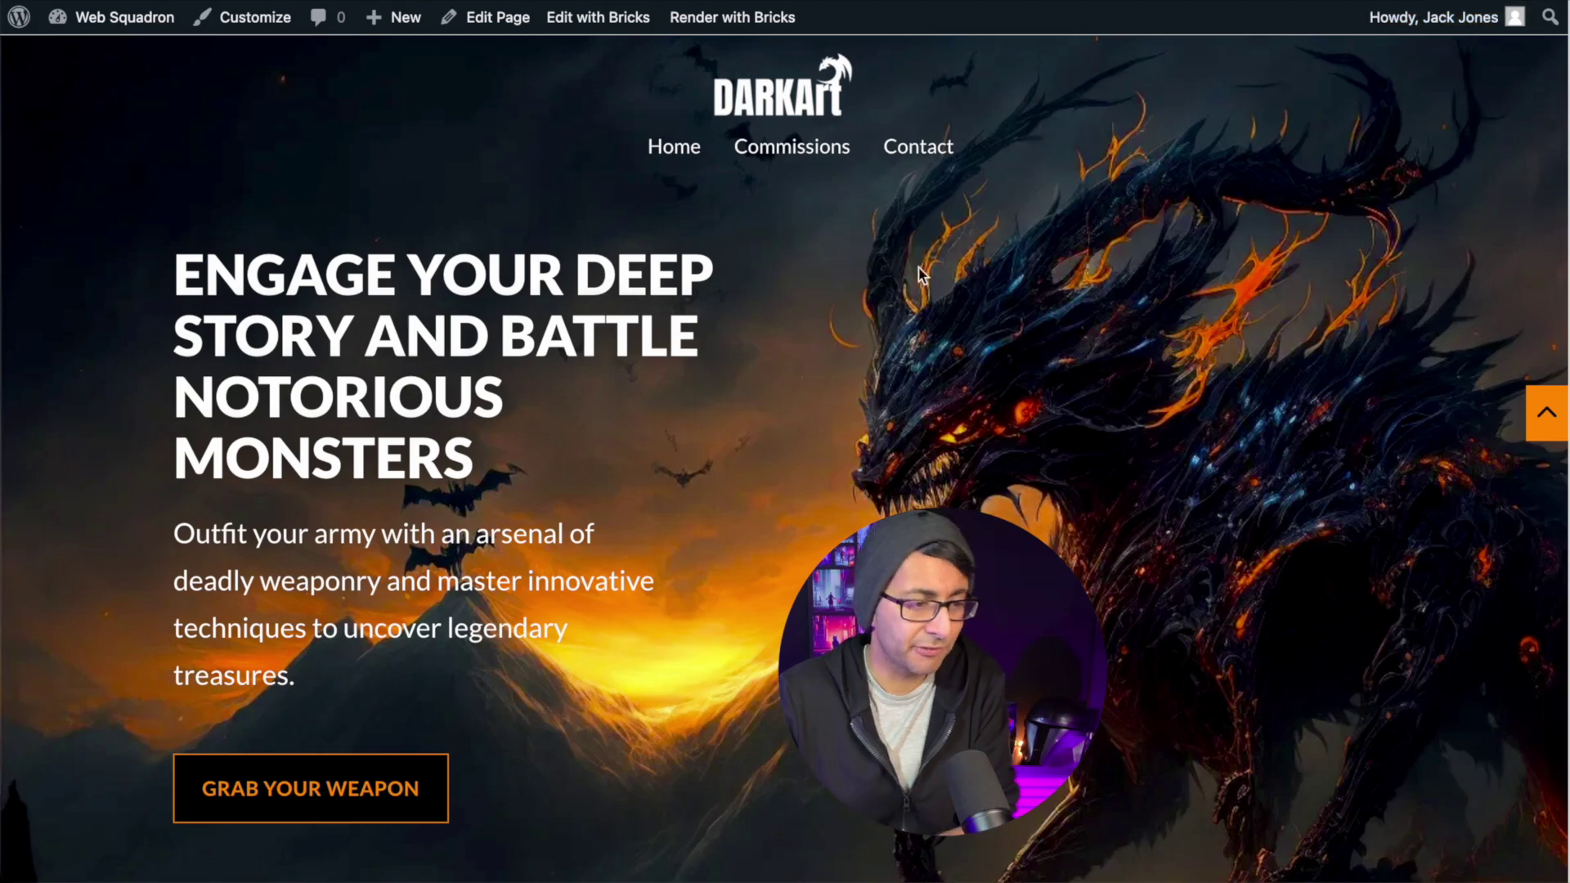
Scroll down the live page and use the orange button three times to jump back to the hero
scroll(785, 458, down, 20)
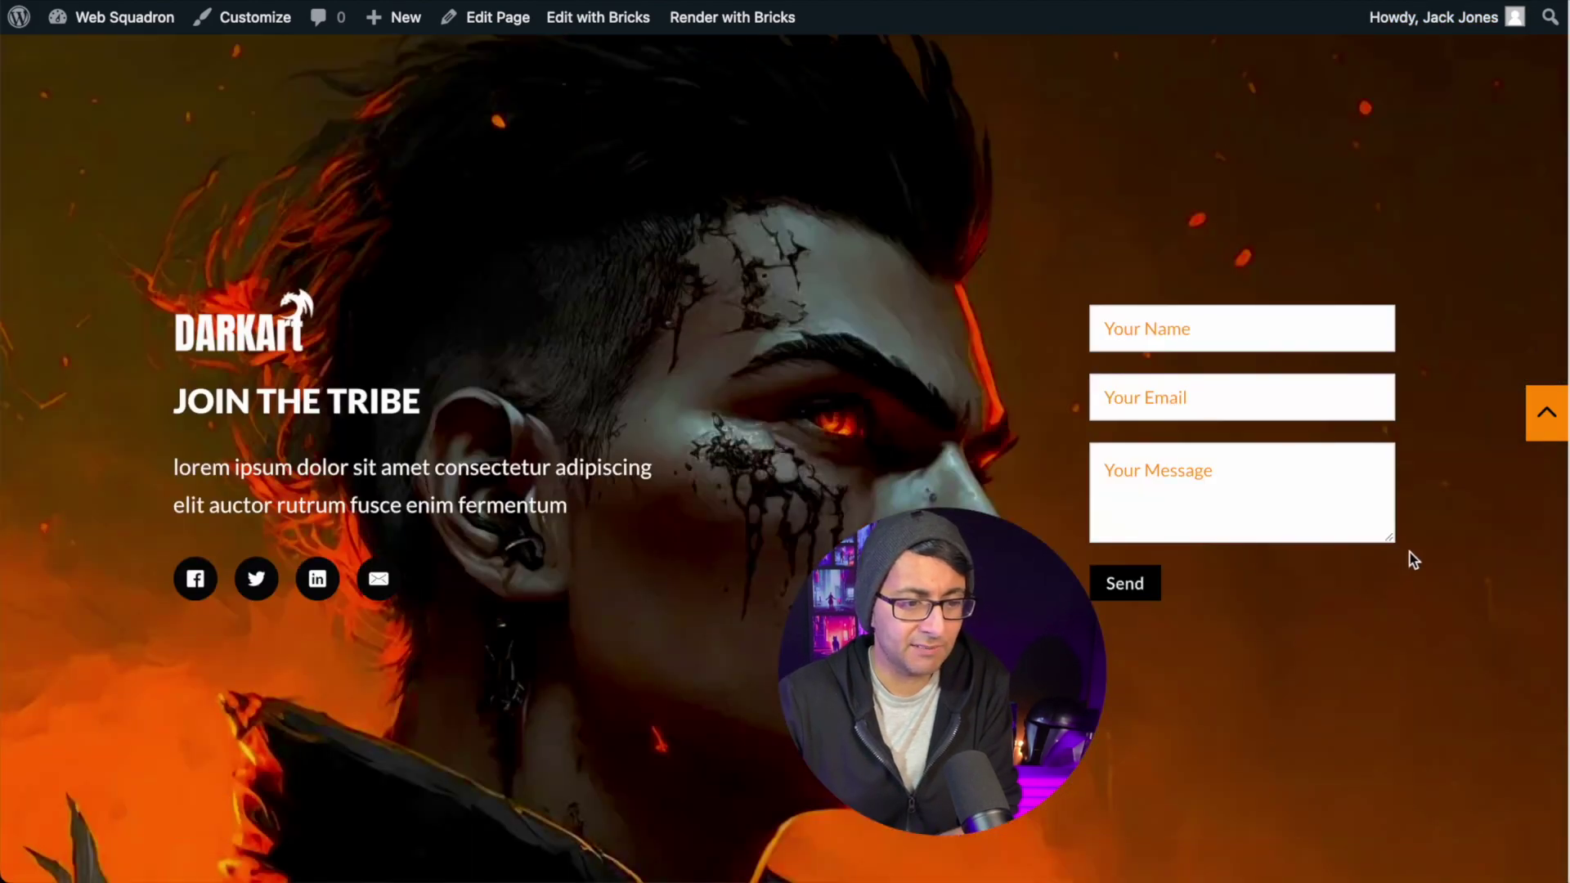
click(1543, 431)
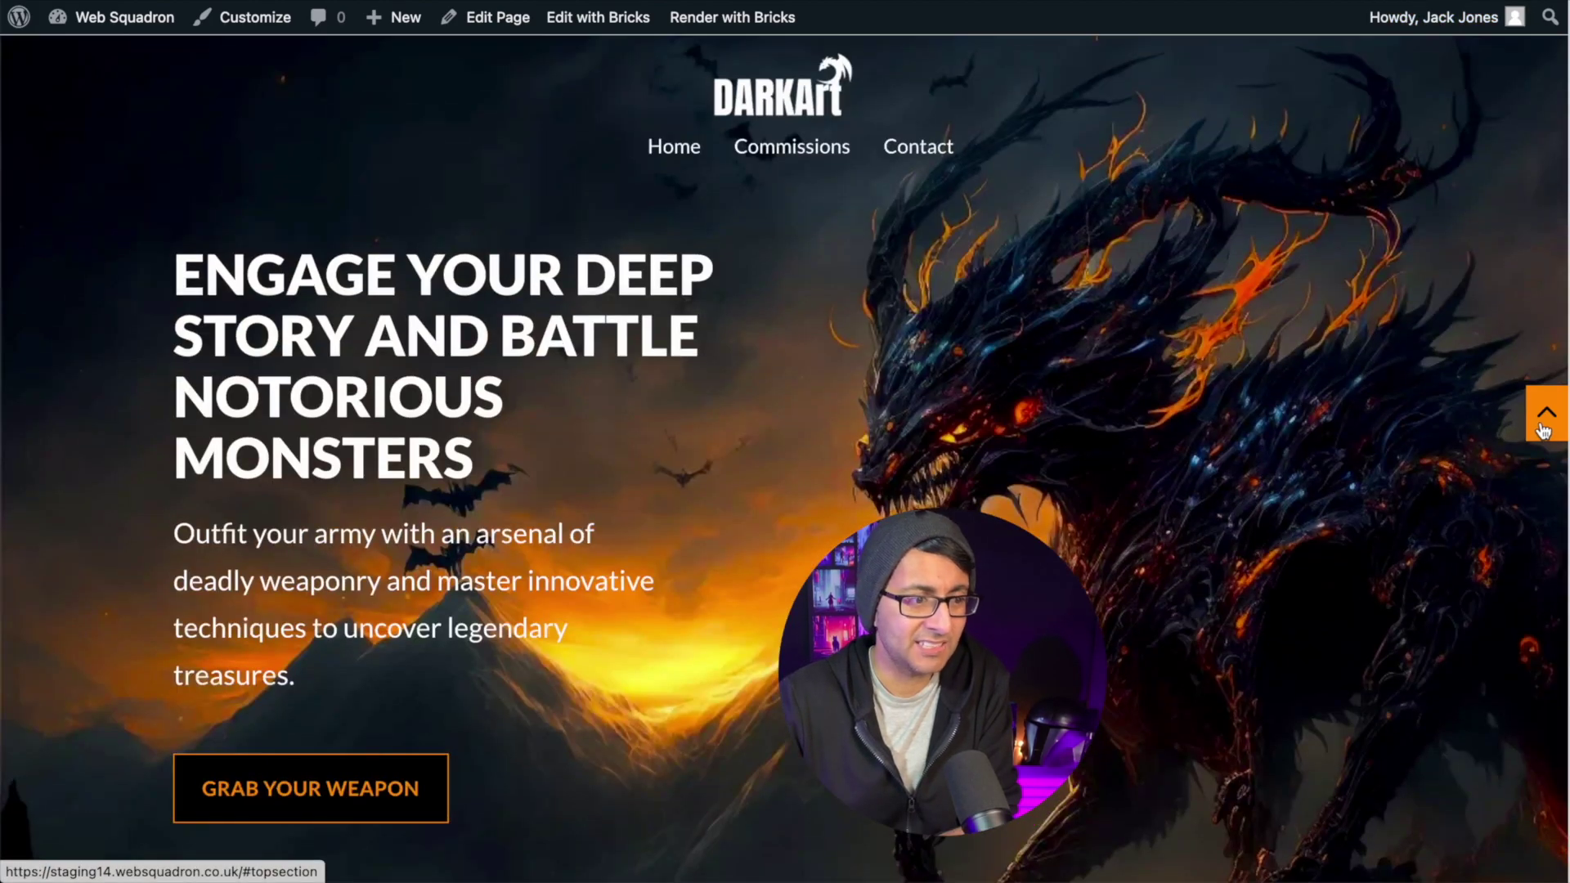
scroll(1125, 524, down, 10)
click(1542, 431)
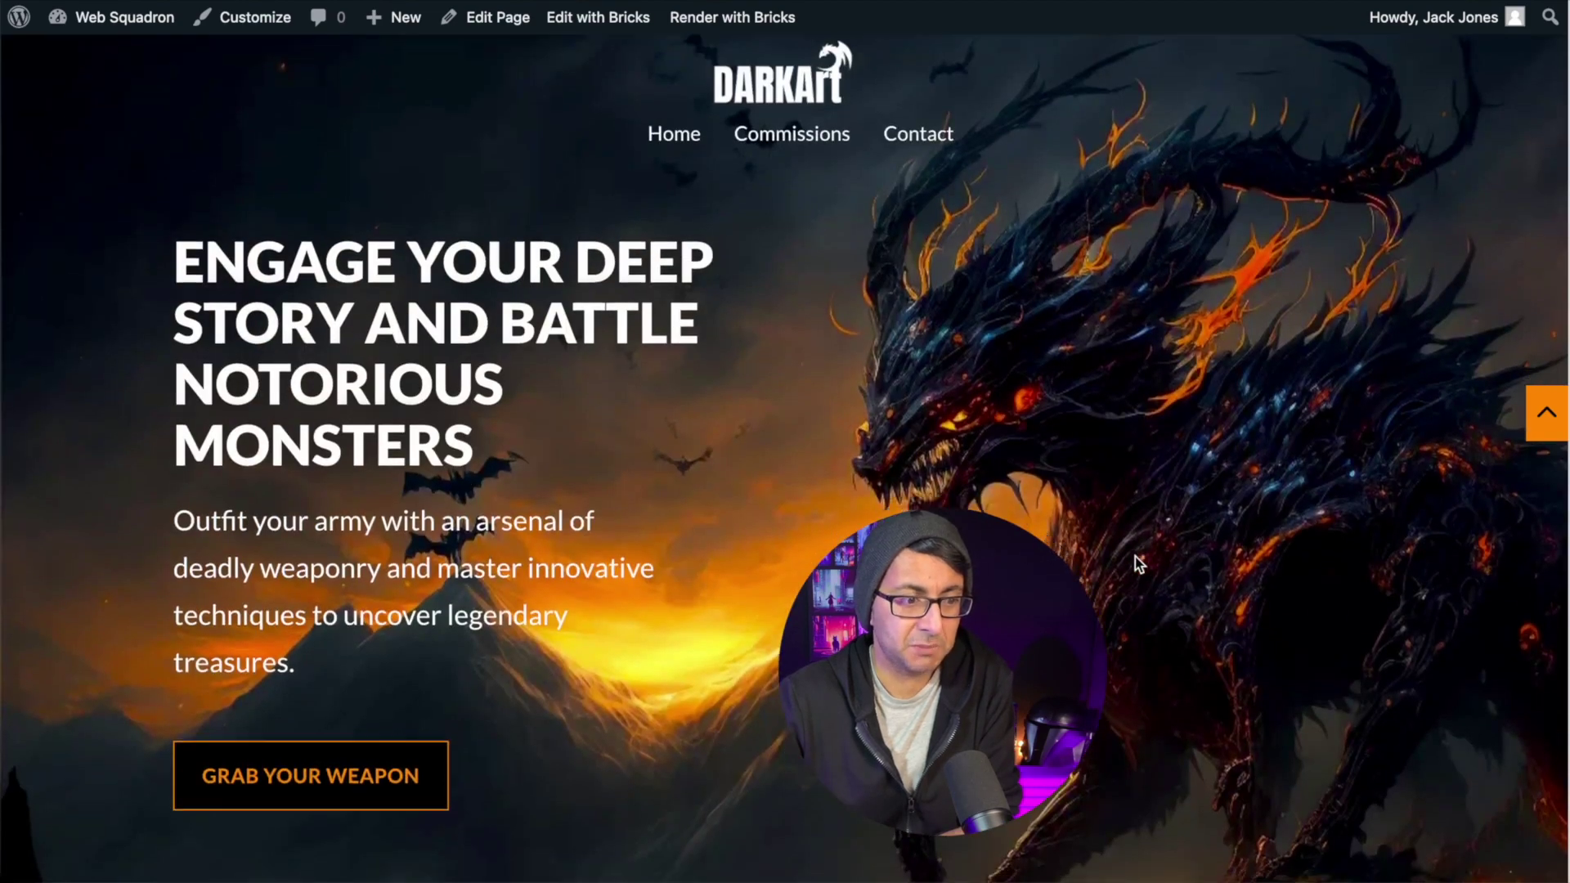
scroll(1135, 557, down, 10)
click(1542, 417)
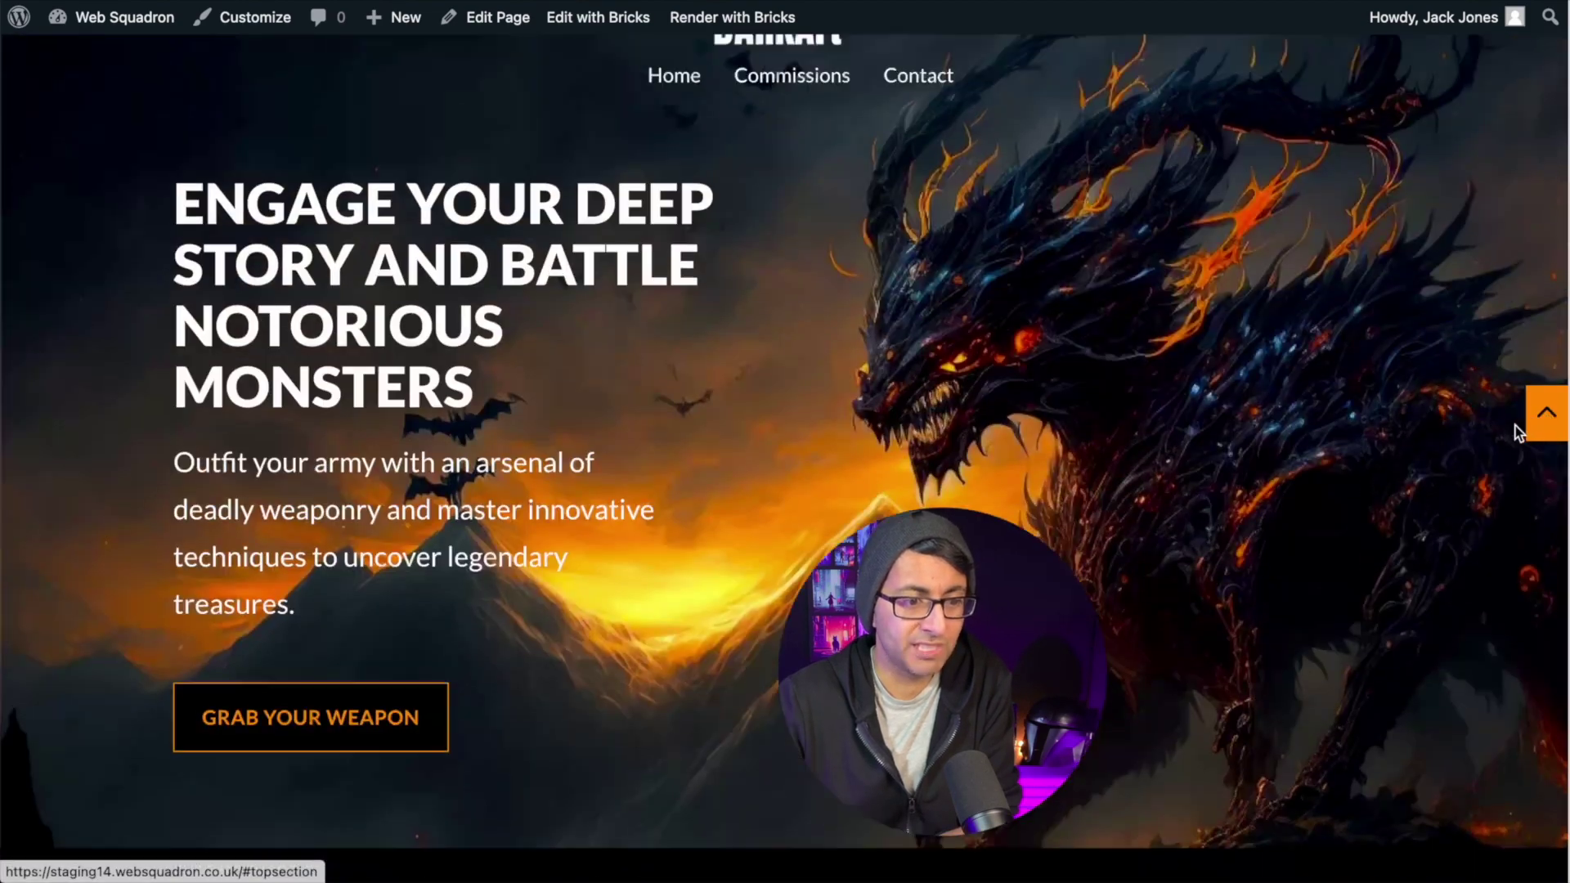